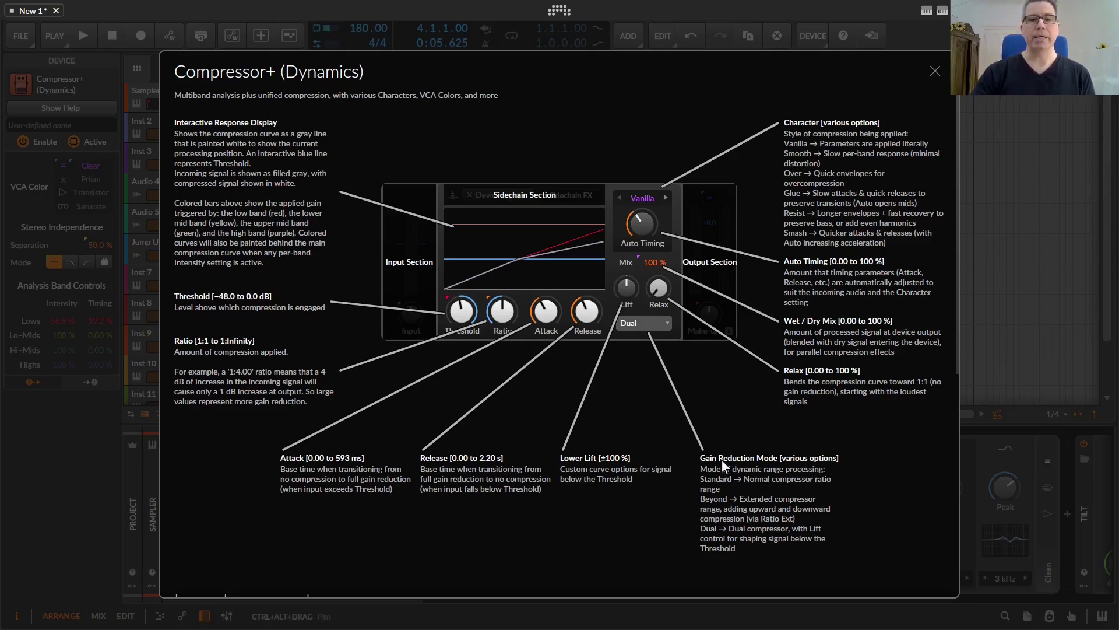
Step: Change the Compressor+ gain reduction mode from Dual to Standard
click(660, 321)
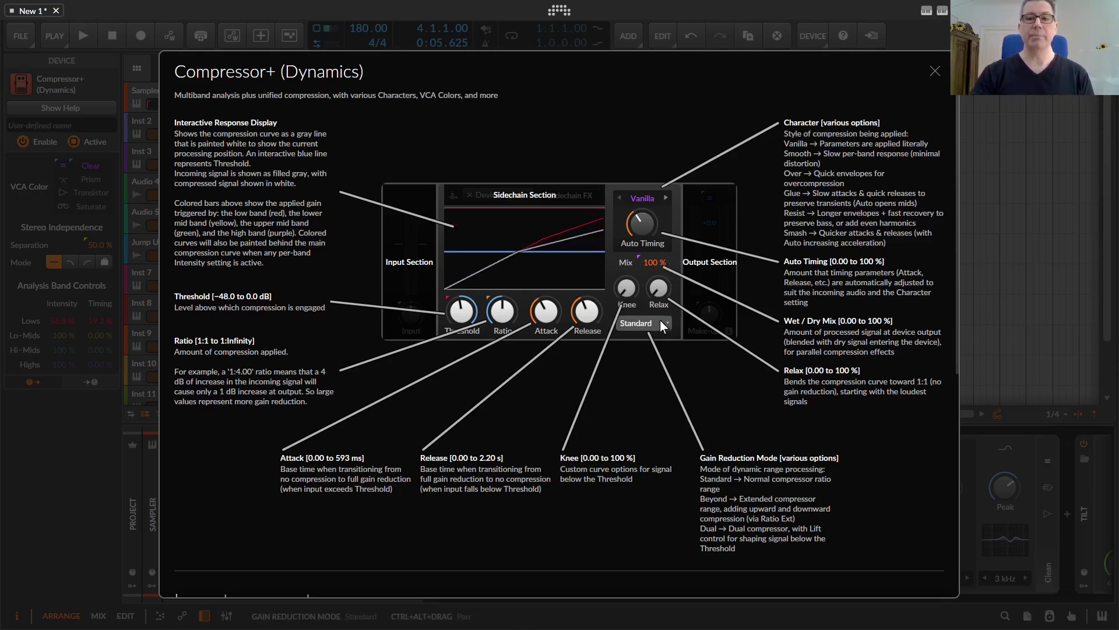
click(660, 321)
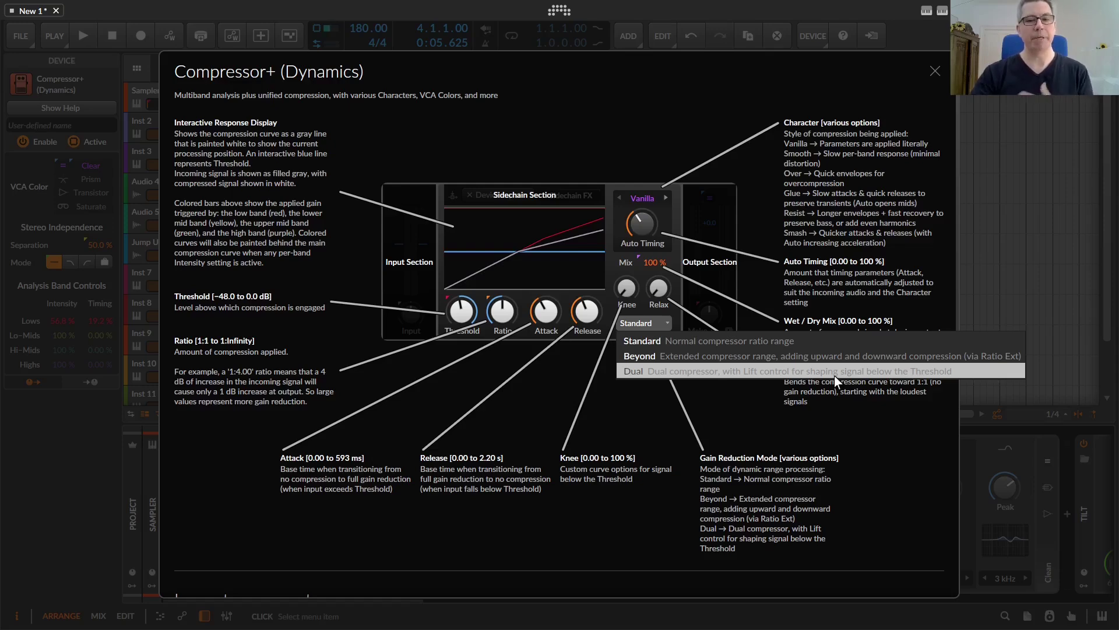
click(716, 317)
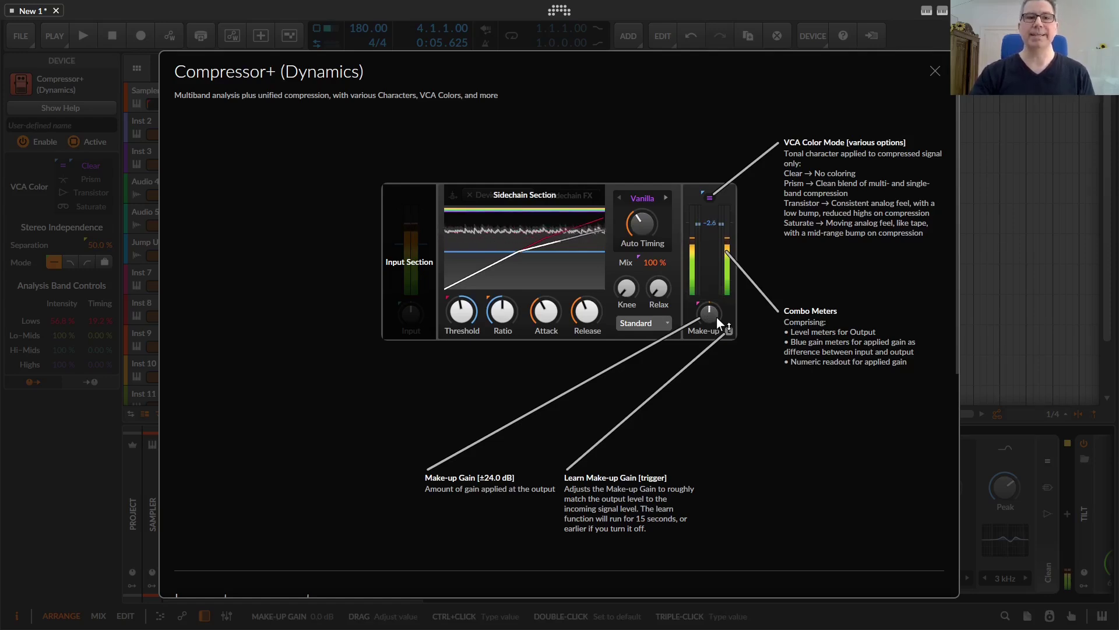
Step: Raise Compressor+ make-up gain, bring auto timing to 0 % and set attack to 204 ms
drag(714, 320, 714, 278)
mouse_move(640, 231)
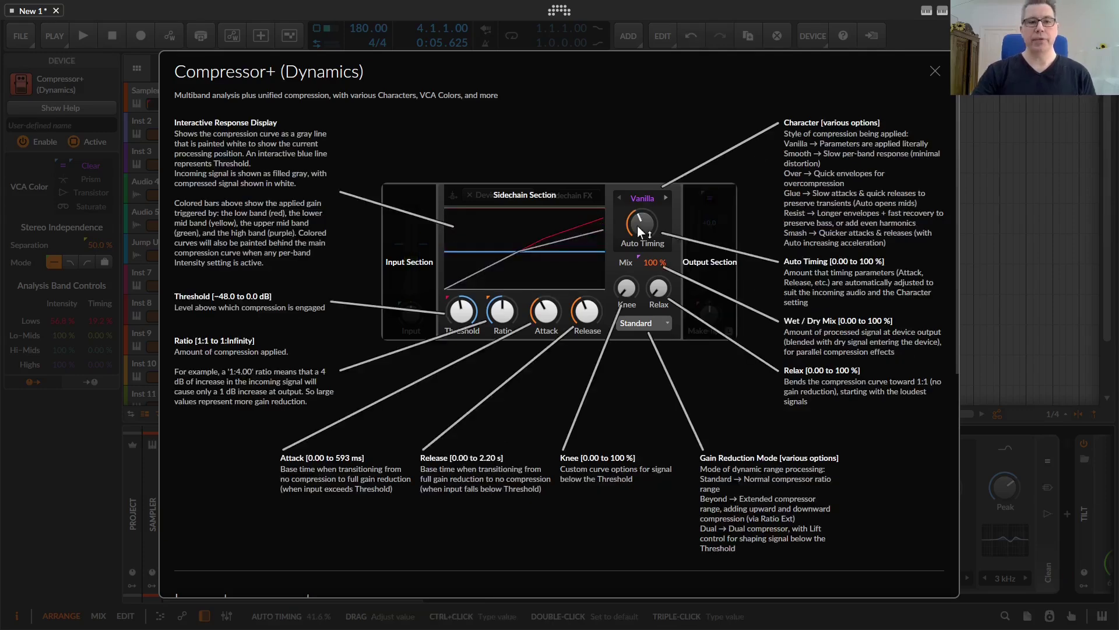
drag(640, 232, 639, 252)
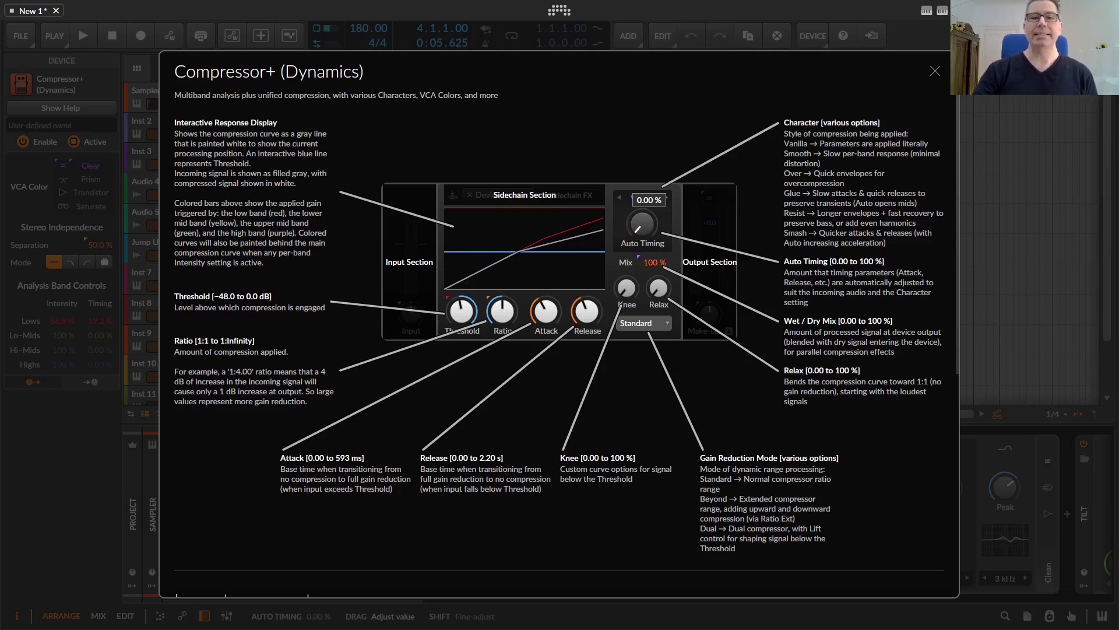
drag(639, 252, 639, 252)
drag(546, 311, 547, 311)
Step: Raise the knee to 22.8 %, browse the Character options, and show the expanded band view
click(587, 311)
drag(626, 287, 626, 288)
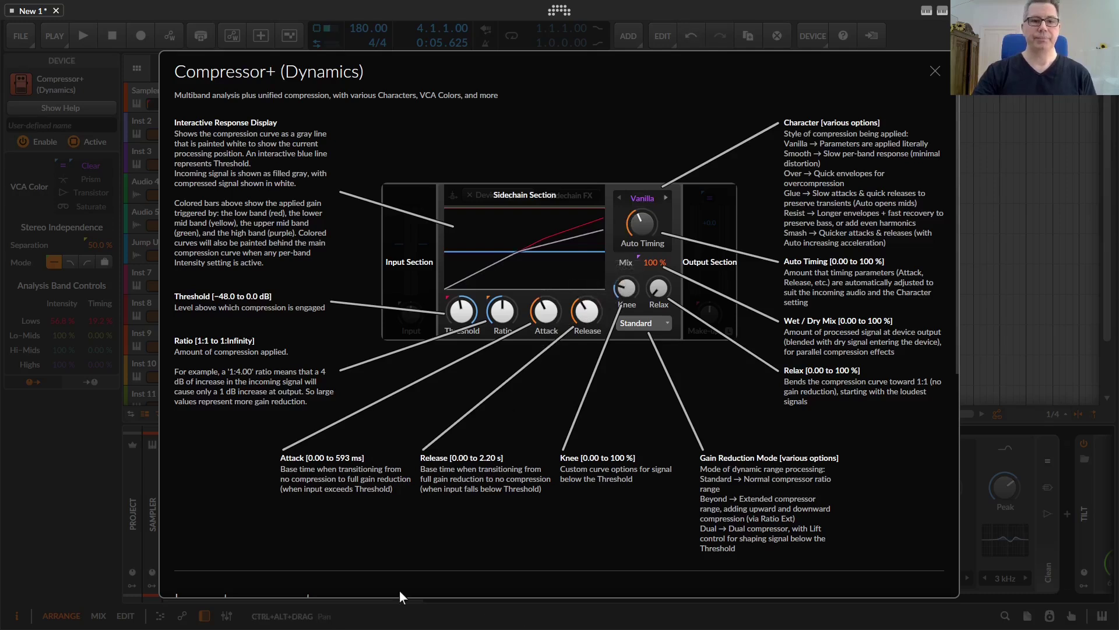
click(642, 198)
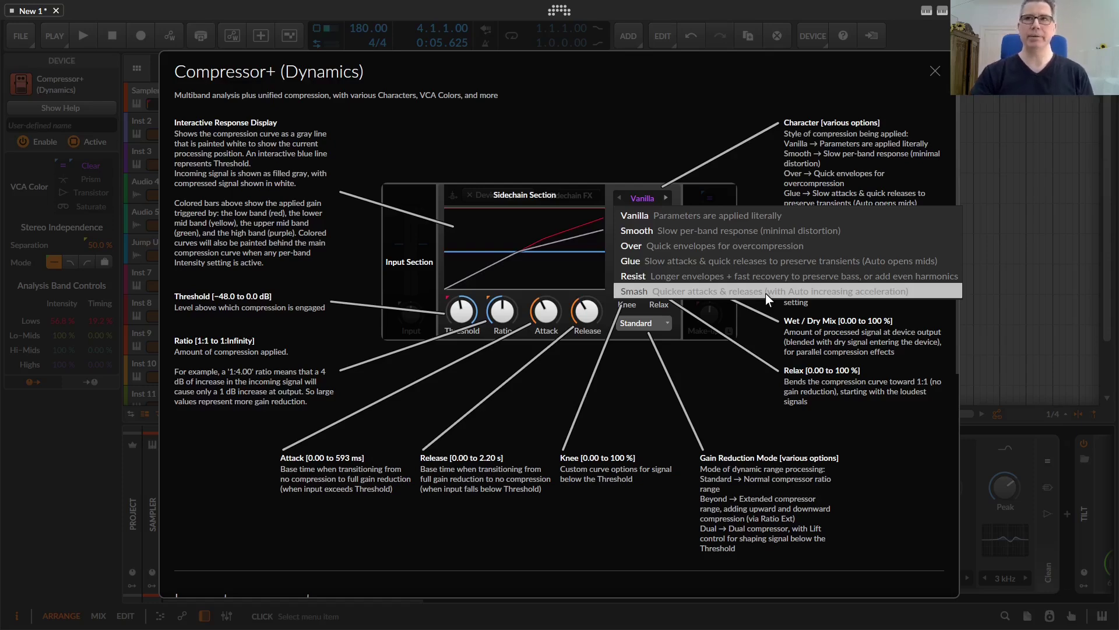
click(222, 561)
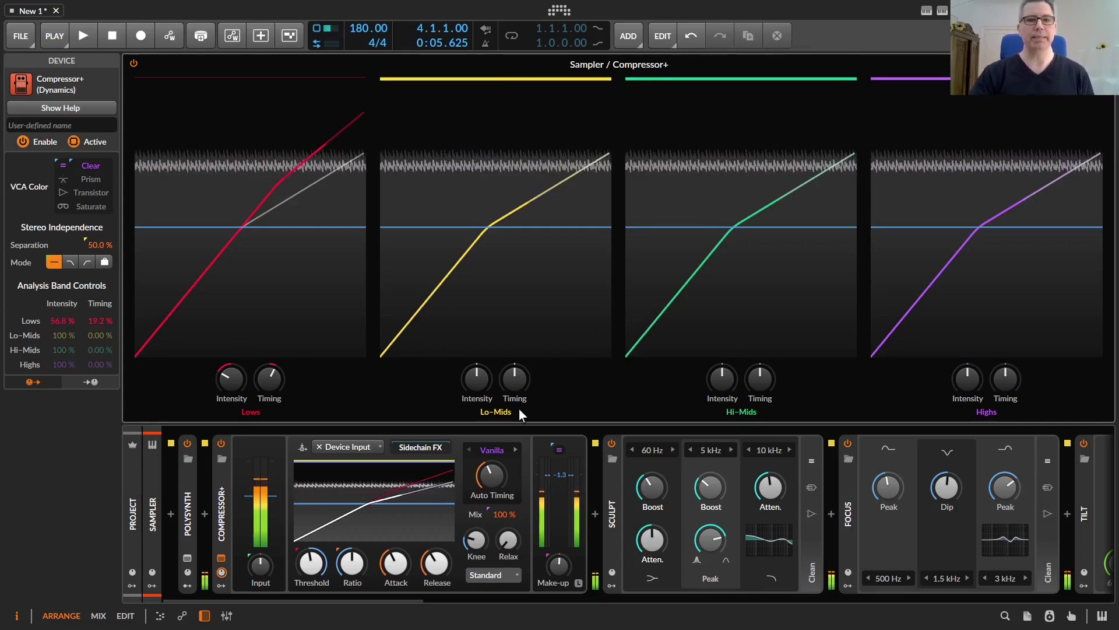
Step: Set the Lows band to 106 % intensity and 31.2 % timing, then leave the band view
drag(232, 378, 231, 350)
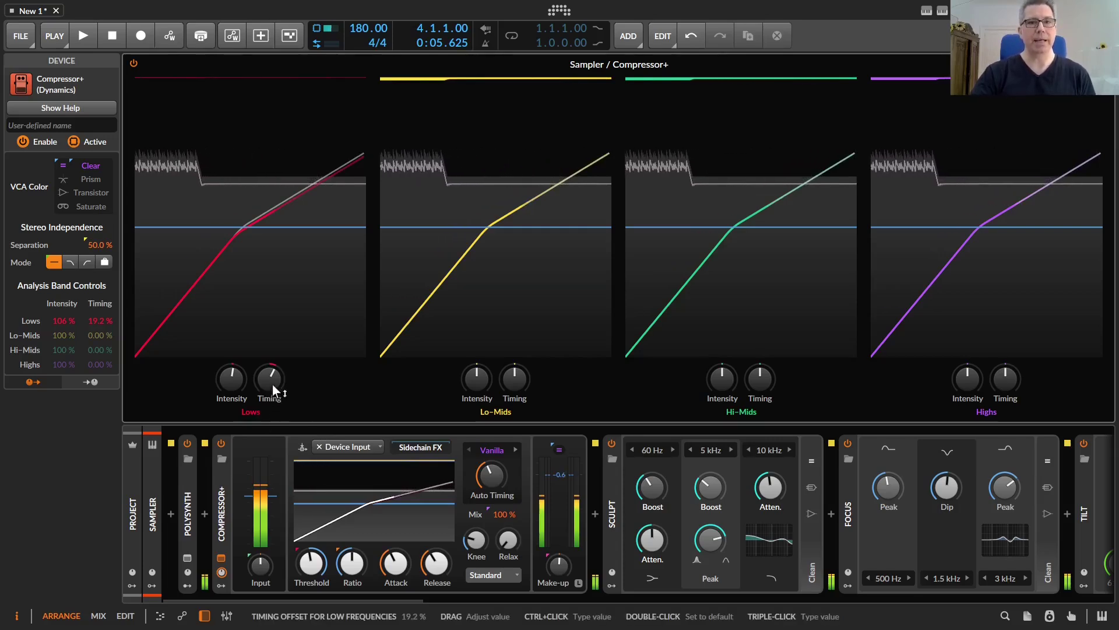
drag(274, 389, 274, 373)
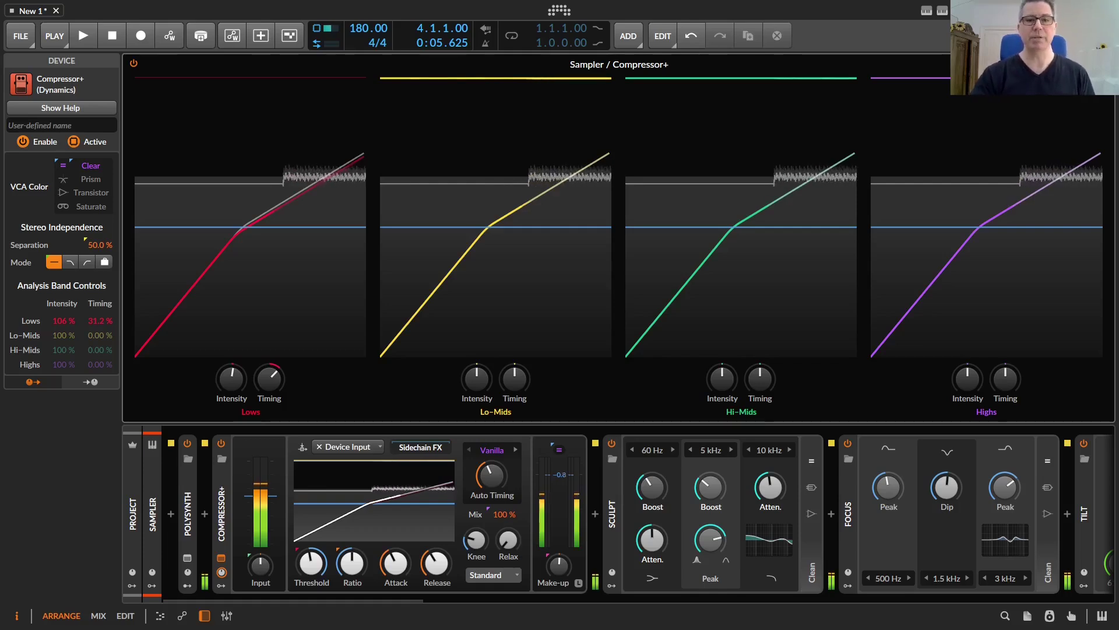
click(558, 449)
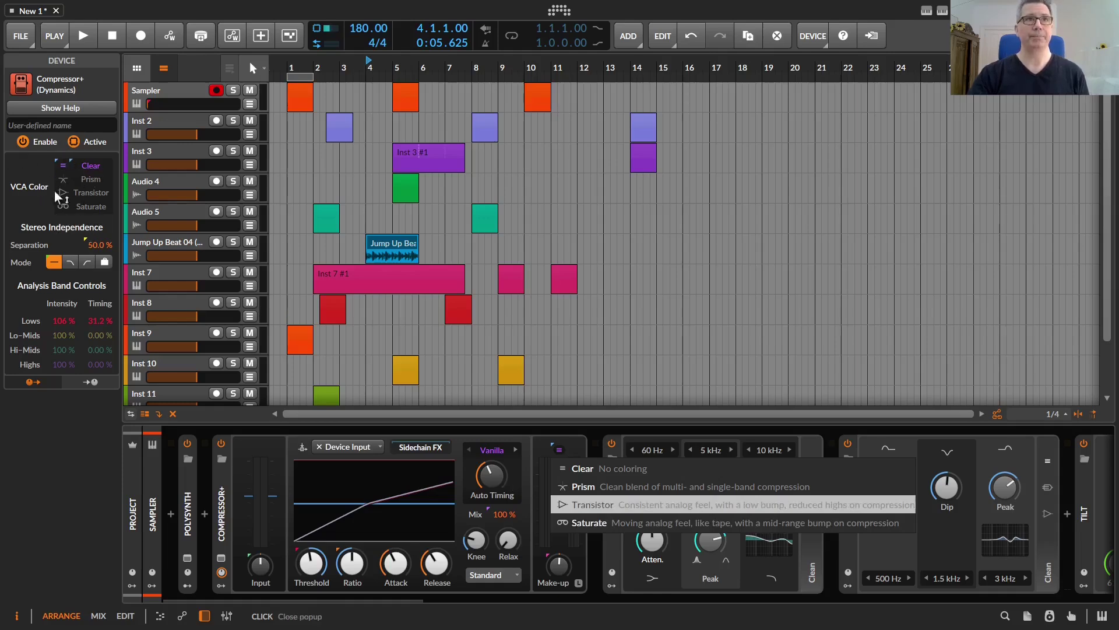
Step: Dismiss the VCA Color list, auto-learn make-up gain, and scroll the chain to Sculpt, Focus, Tilt and Over
click(582, 506)
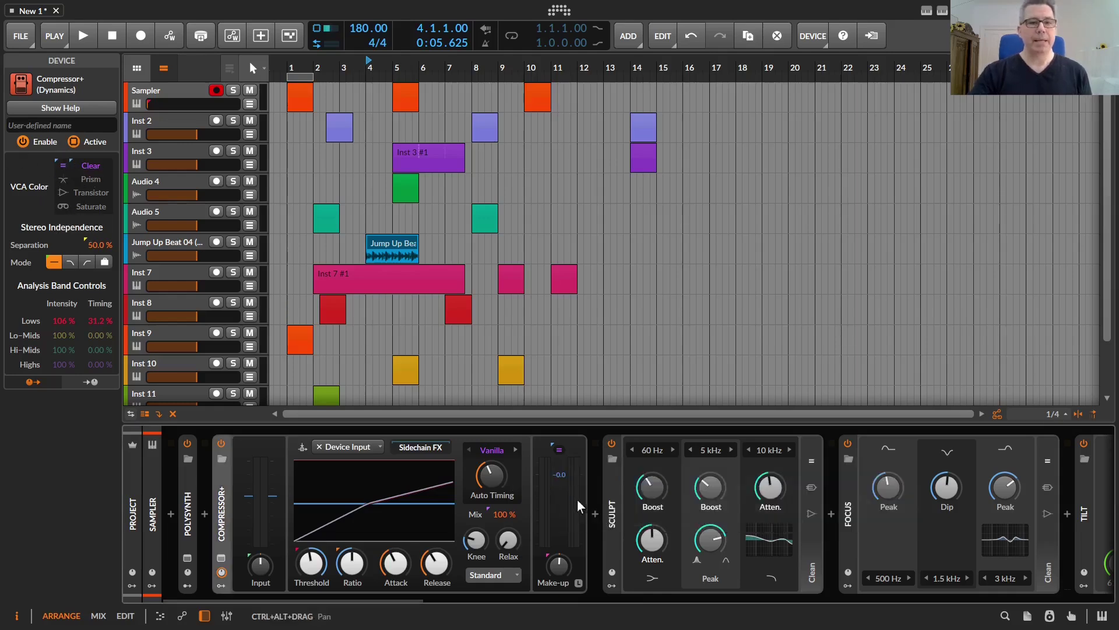
click(579, 583)
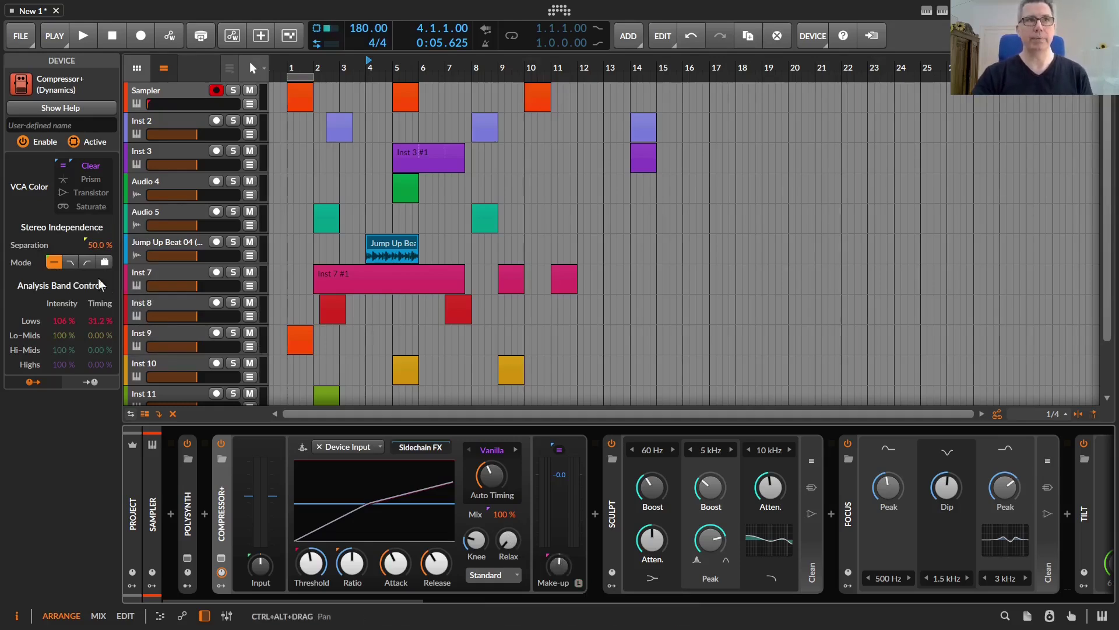
scroll(524, 513, right, 3)
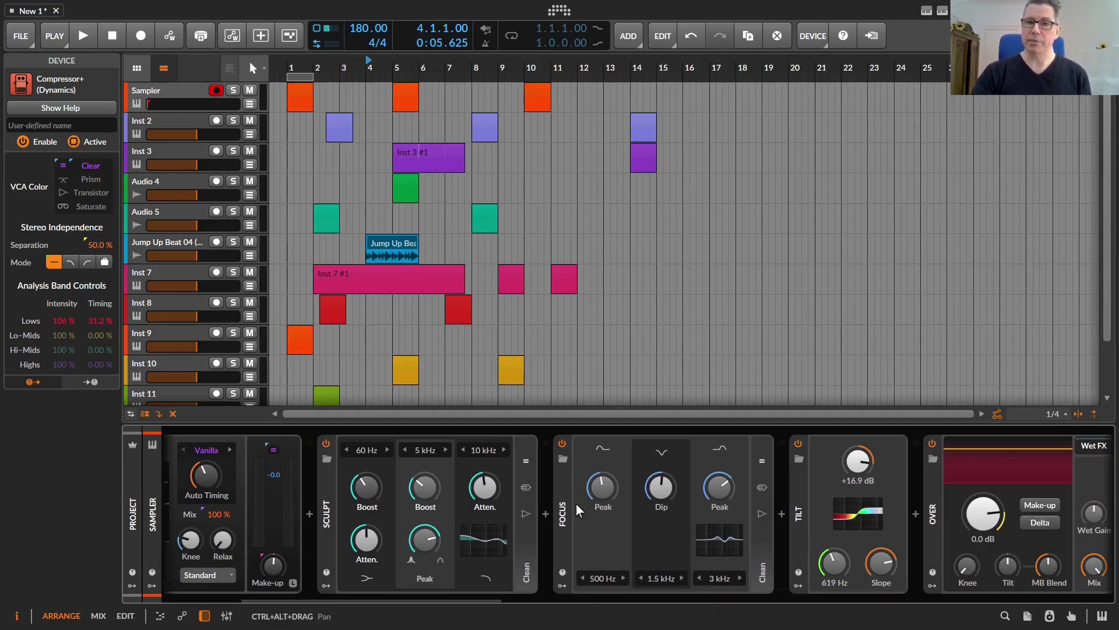
Step: Browse Sculpt's low shelf and peak frequency lists and Focus's low, cut and high frequency lists
click(375, 450)
click(424, 451)
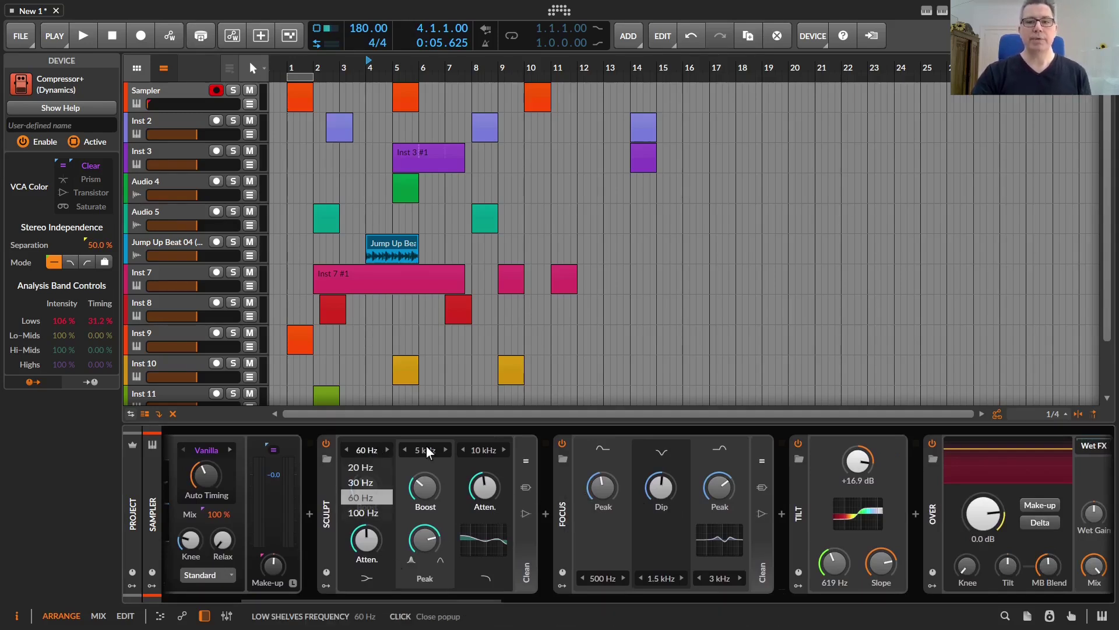
click(424, 450)
click(477, 452)
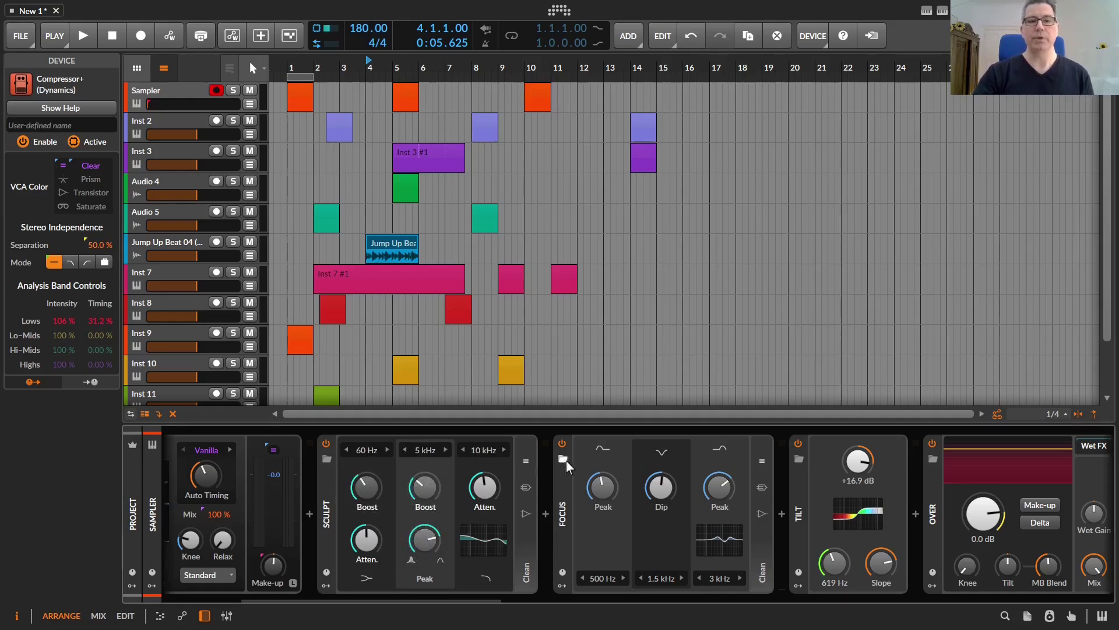
click(608, 579)
click(662, 578)
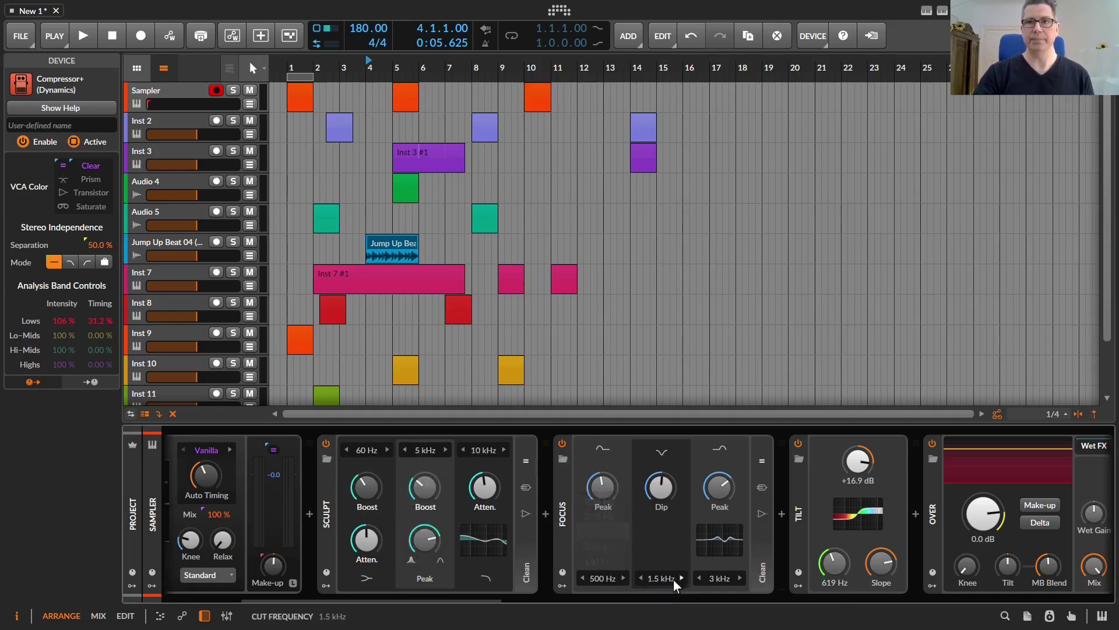
click(661, 578)
click(720, 579)
Step: In Sculpt's help, raise low boost, lower low cut to about 29 %, and set peak bandwidth to 76.4 %
click(534, 508)
key(F1)
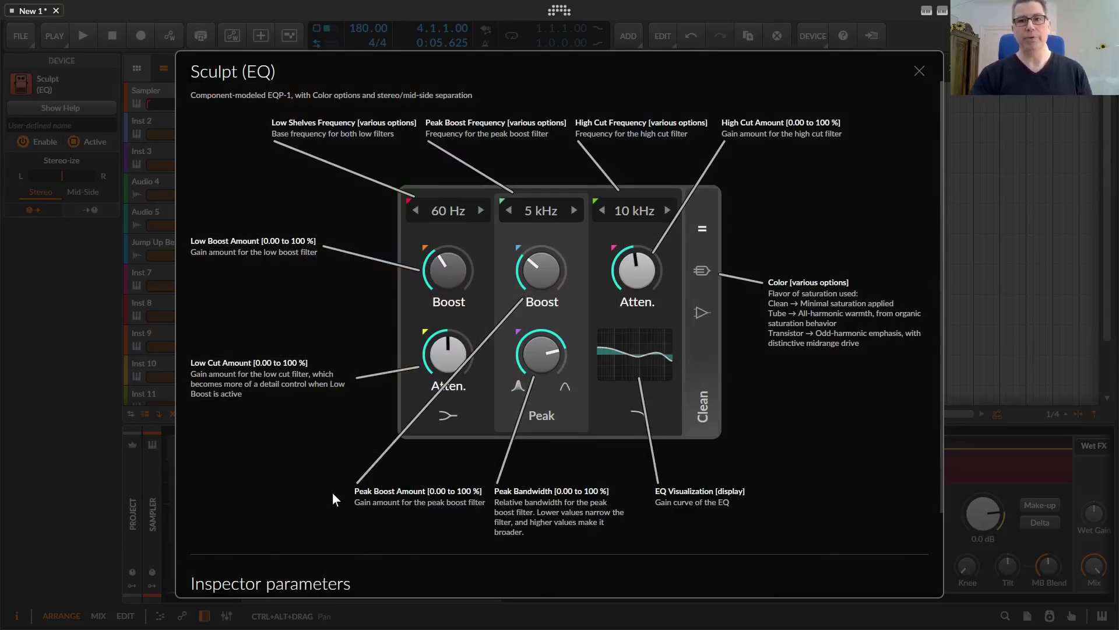
drag(448, 269, 447, 256)
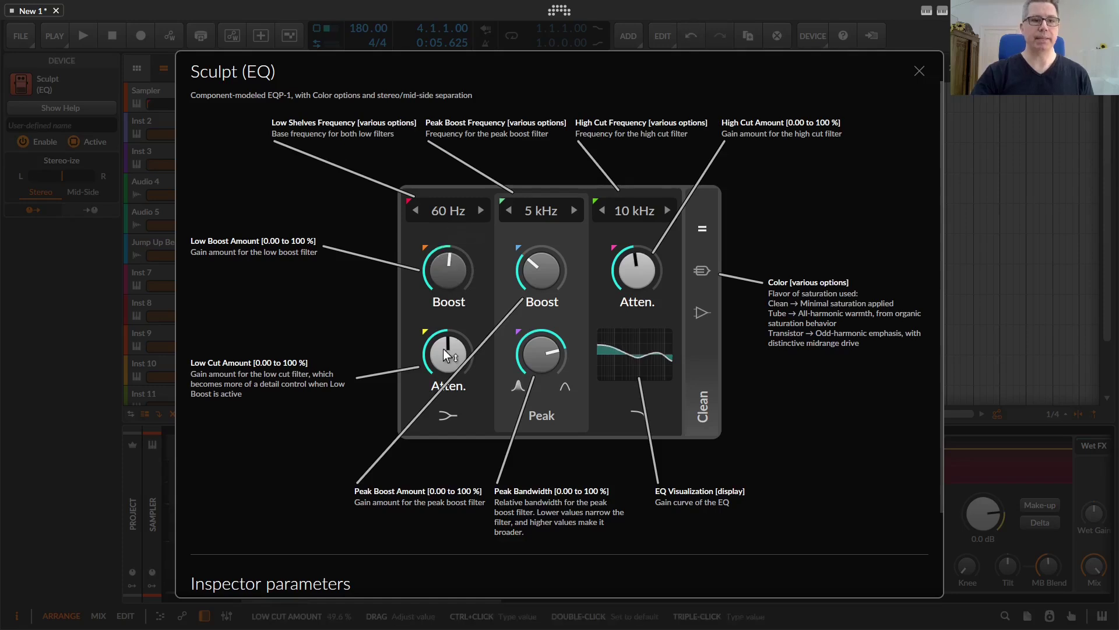
drag(444, 349, 444, 369)
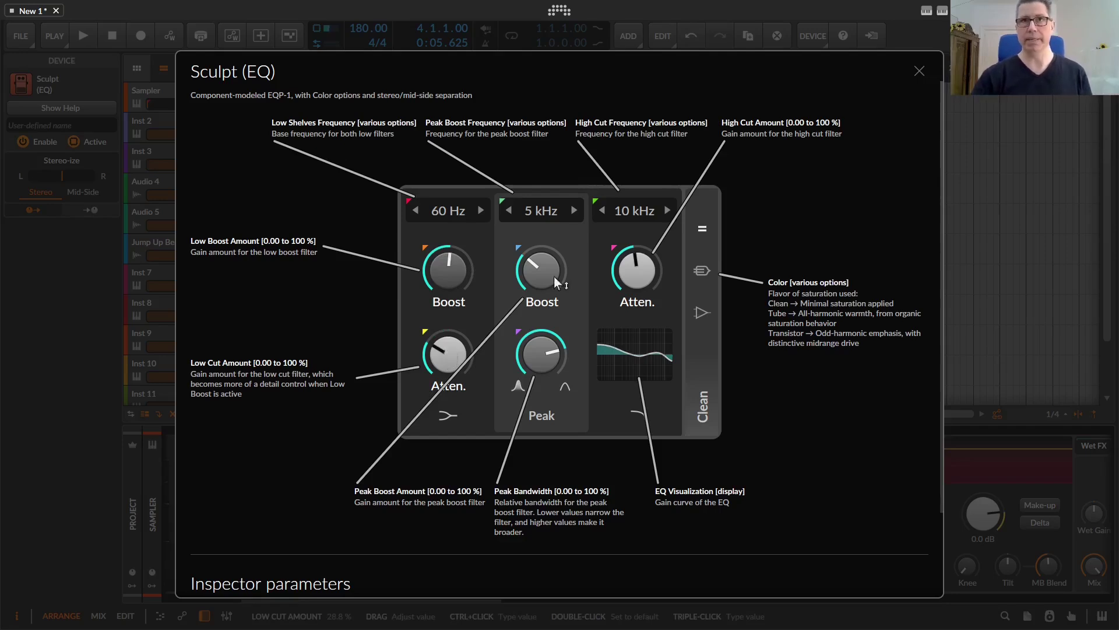
drag(541, 353, 504, 440)
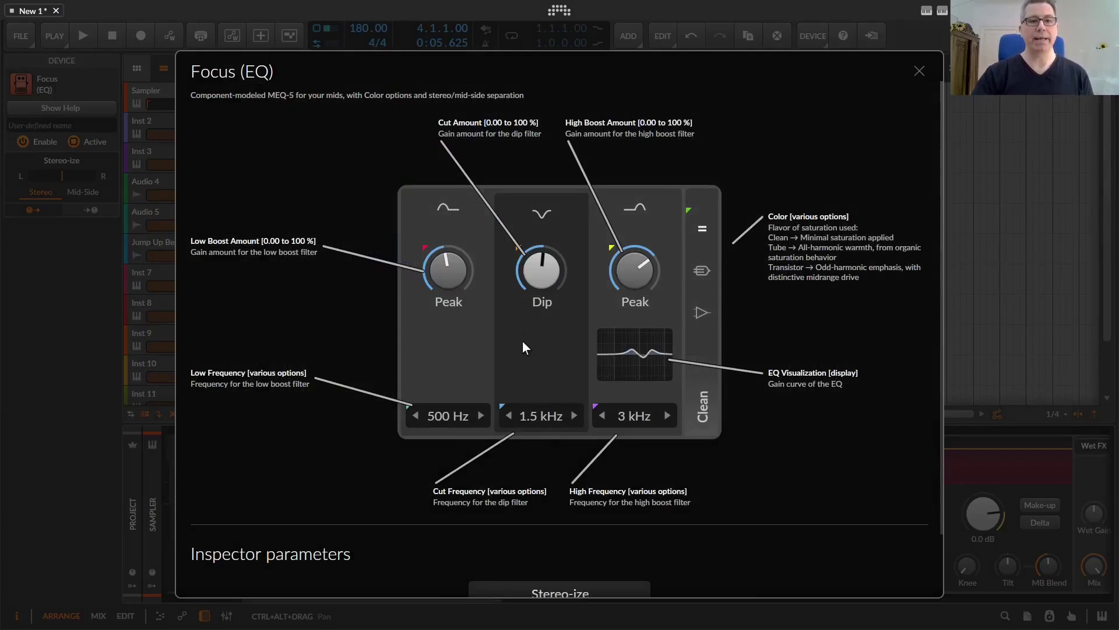
Step: Lower Focus's dip cut and high boost to 57.2 %, then set Sculpt's saturation color to Transistor
drag(554, 275, 554, 291)
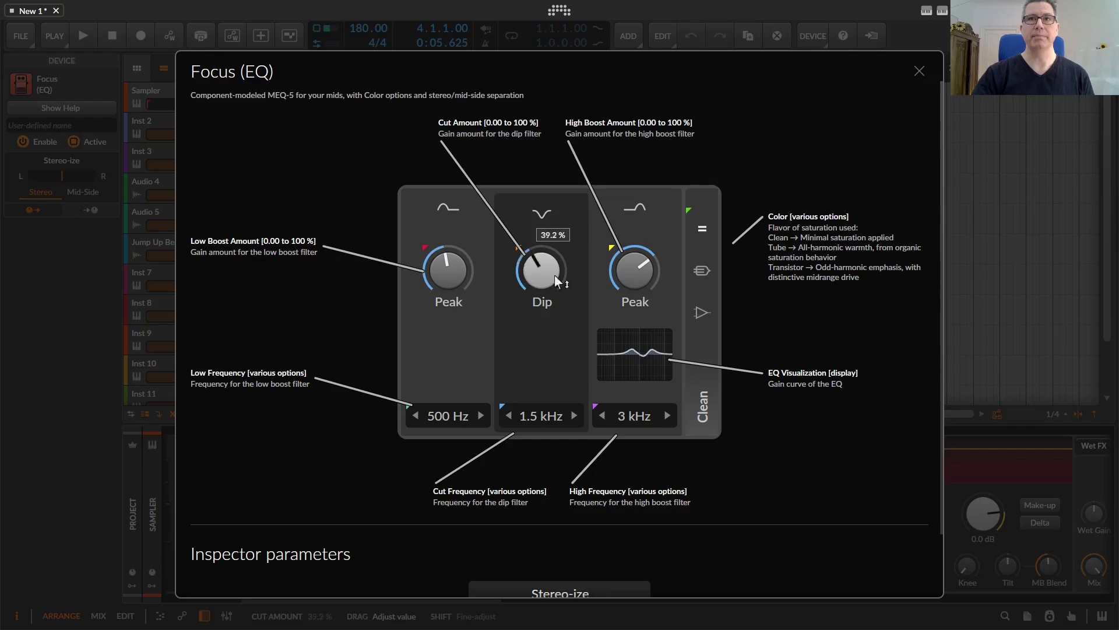
drag(636, 273, 637, 289)
key(Escape)
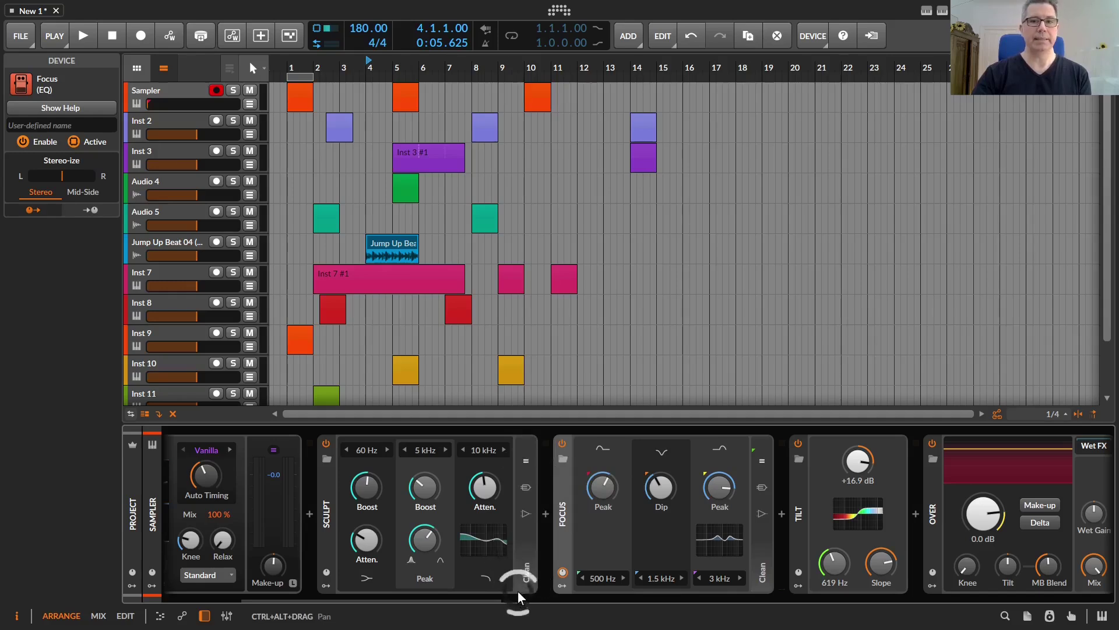
click(526, 488)
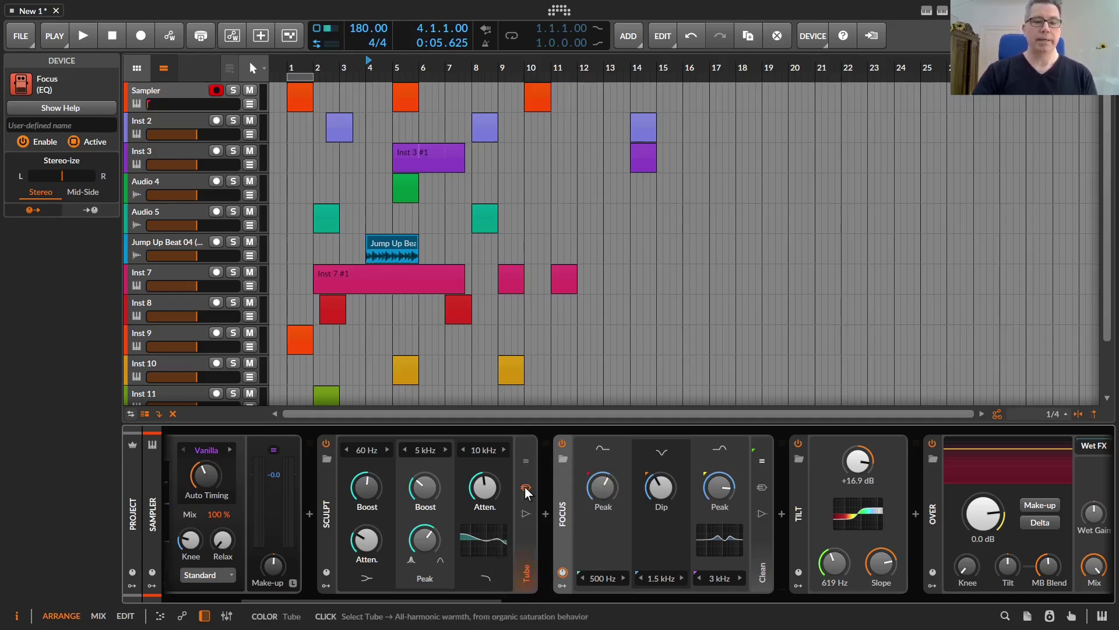
click(526, 513)
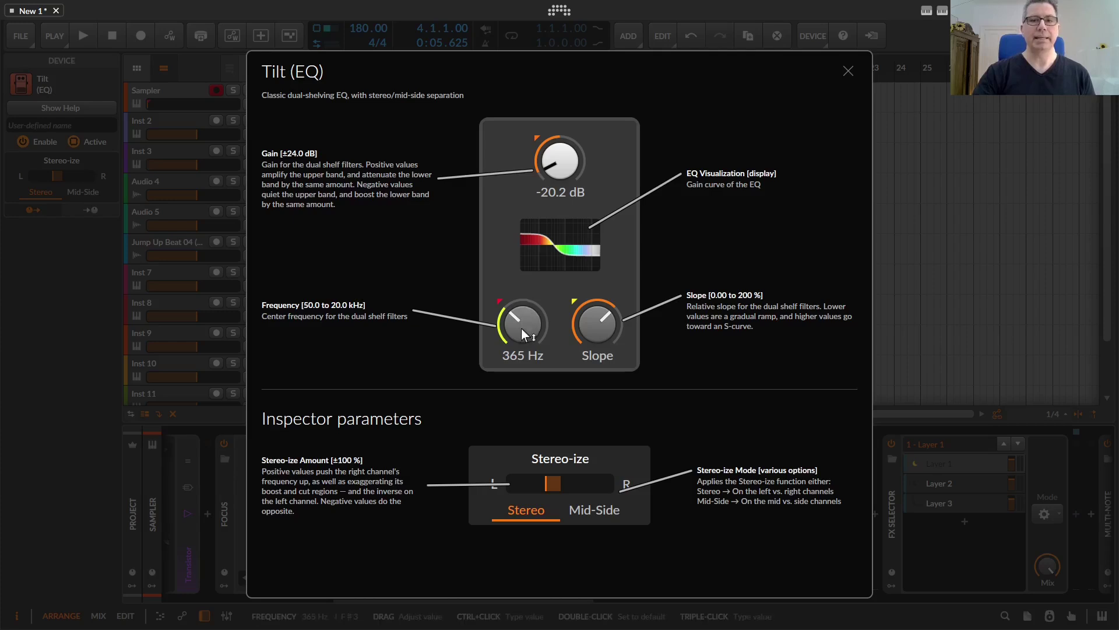
Step: Set the Tilt EQ frequency to 174 Hz and adjust its slope
mouse_move(521, 329)
mouse_down()
mouse_move(521, 222)
mouse_move(522, 373)
mouse_move(522, 349)
mouse_up()
drag(582, 320, 582, 333)
key(Escape)
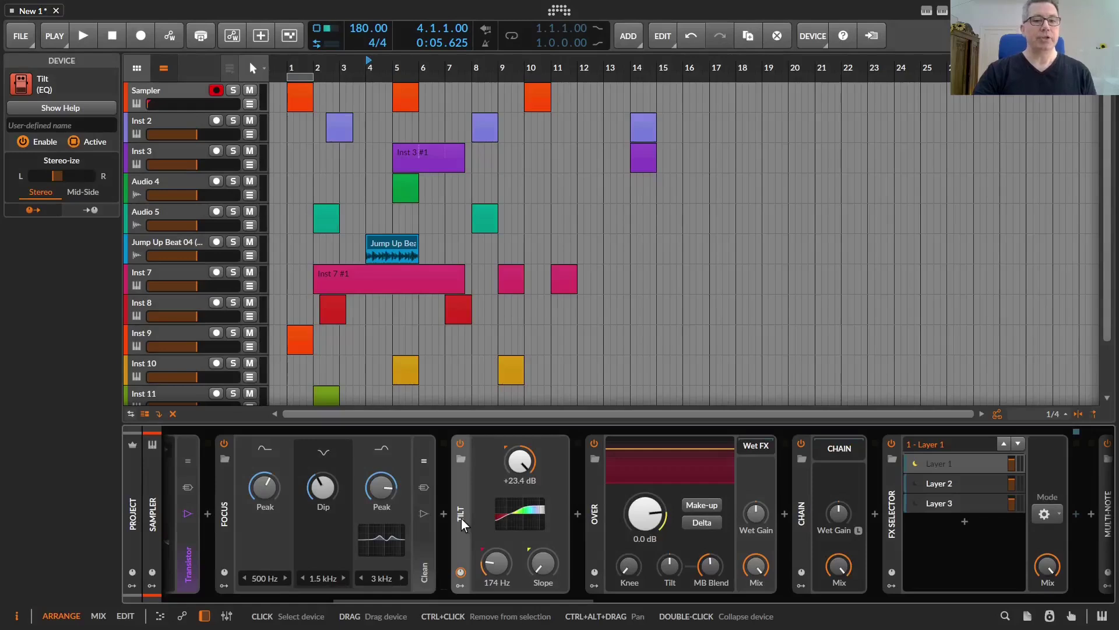
Step: Select the Focus EQ and reduce its Stereo-ize channel separation to -23 %
scroll(461, 518, up, 5)
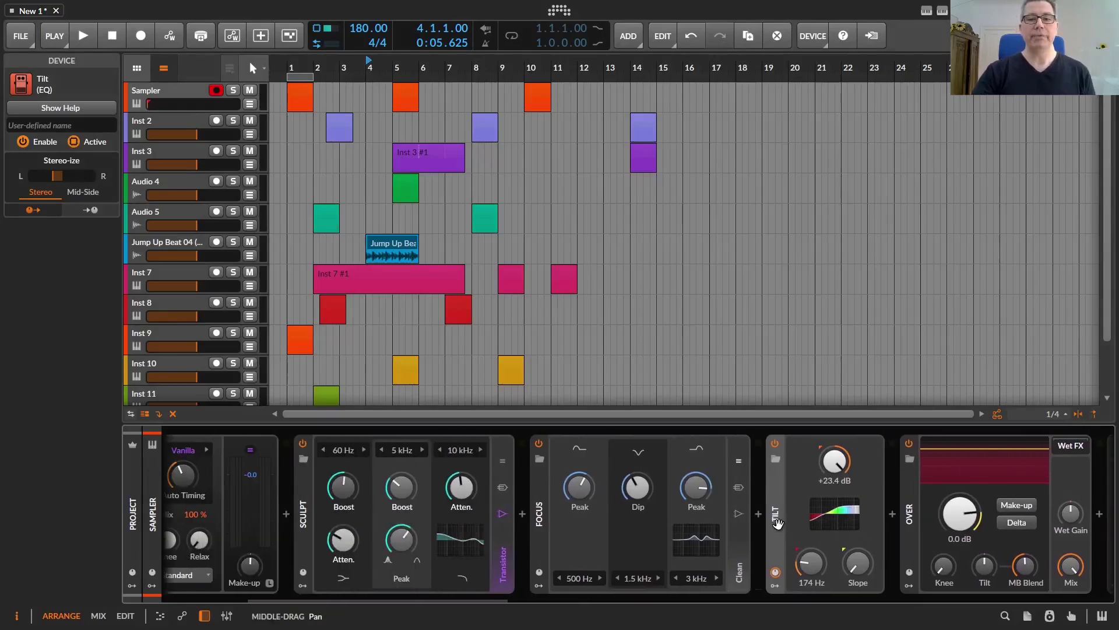
click(541, 521)
mouse_move(62, 175)
mouse_down()
mouse_move(38, 175)
mouse_move(67, 175)
mouse_up()
Step: Set Focus's Stereo-ize to Mid-Side and raise the Over MB Blend to 72.8 %
click(83, 192)
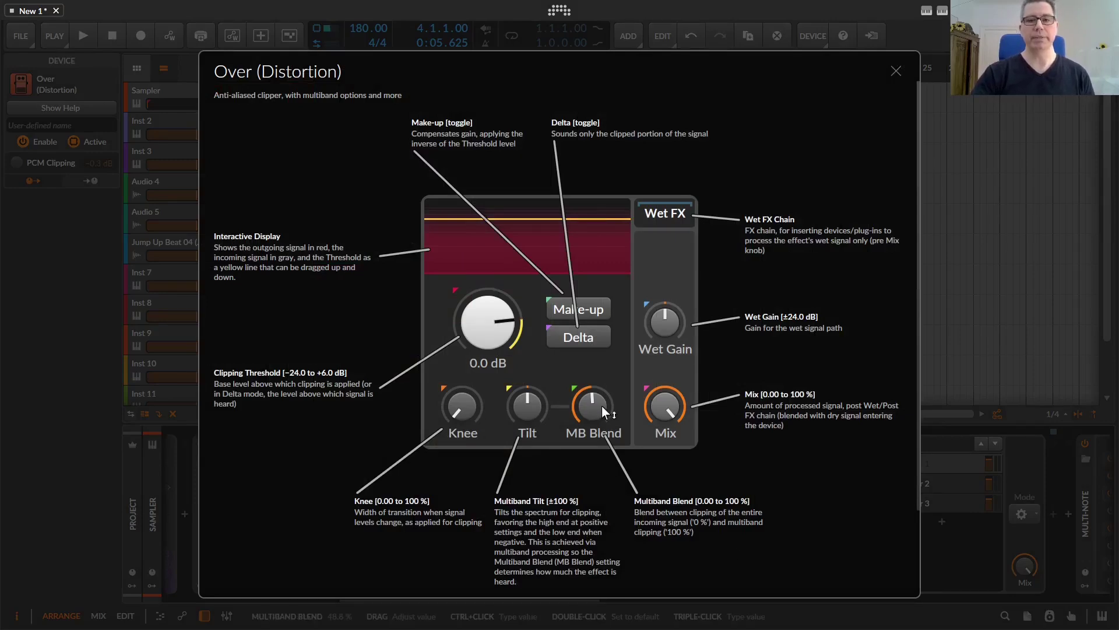
mouse_move(596, 408)
mouse_down()
mouse_move(595, 384)
mouse_move(593, 415)
mouse_up()
Step: Move the help overlay to the Chain container and start learning its Wet Gain
key(Left)
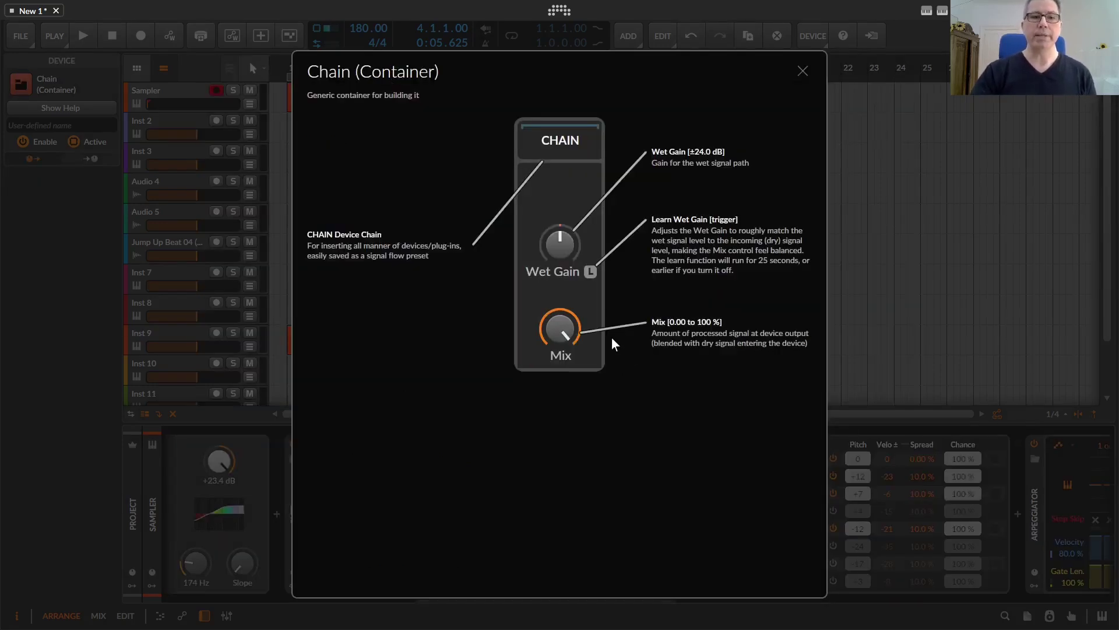
click(591, 274)
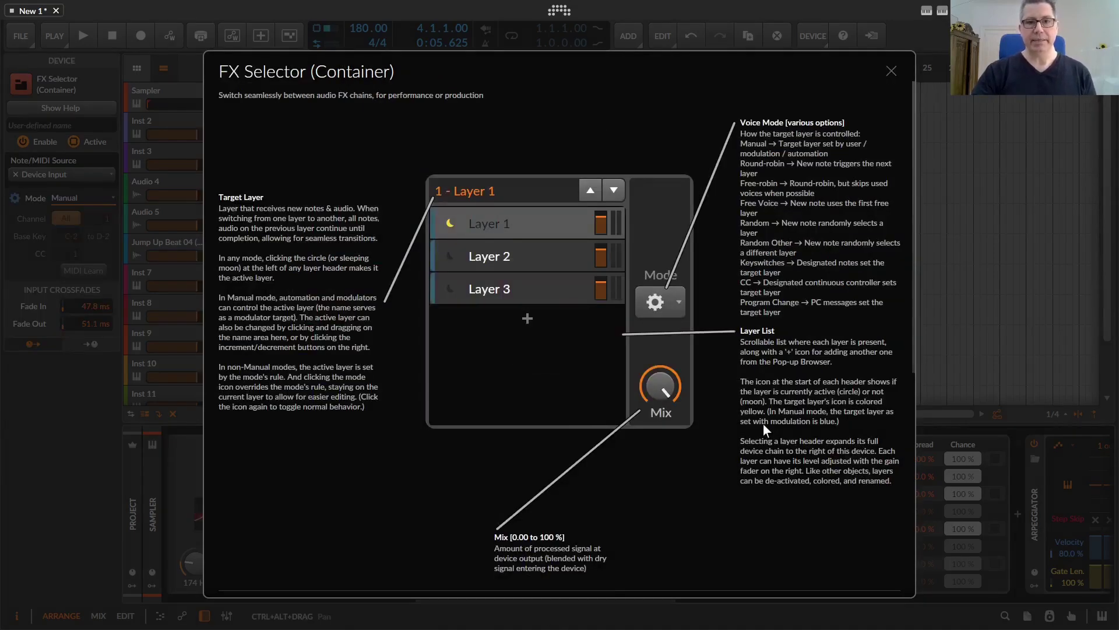
Step: Scroll to the FX Selector Inspector parameters and lower Fade In to 4.10 ms
scroll(750, 422, down, 7)
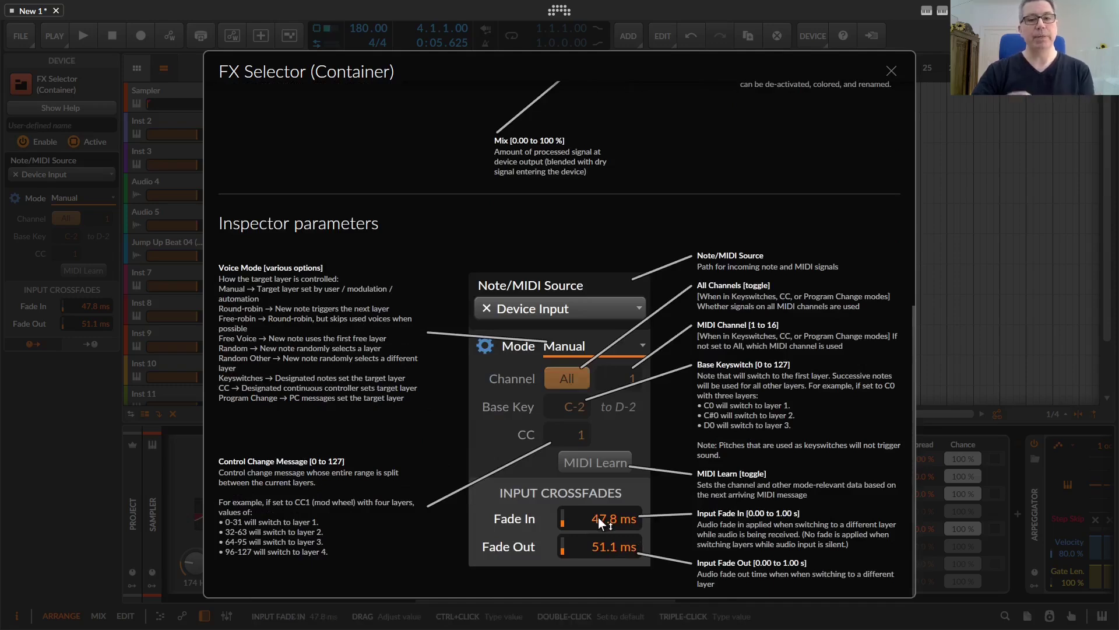
mouse_move(598, 518)
mouse_down()
mouse_move(598, 578)
mouse_move(599, 528)
mouse_up()
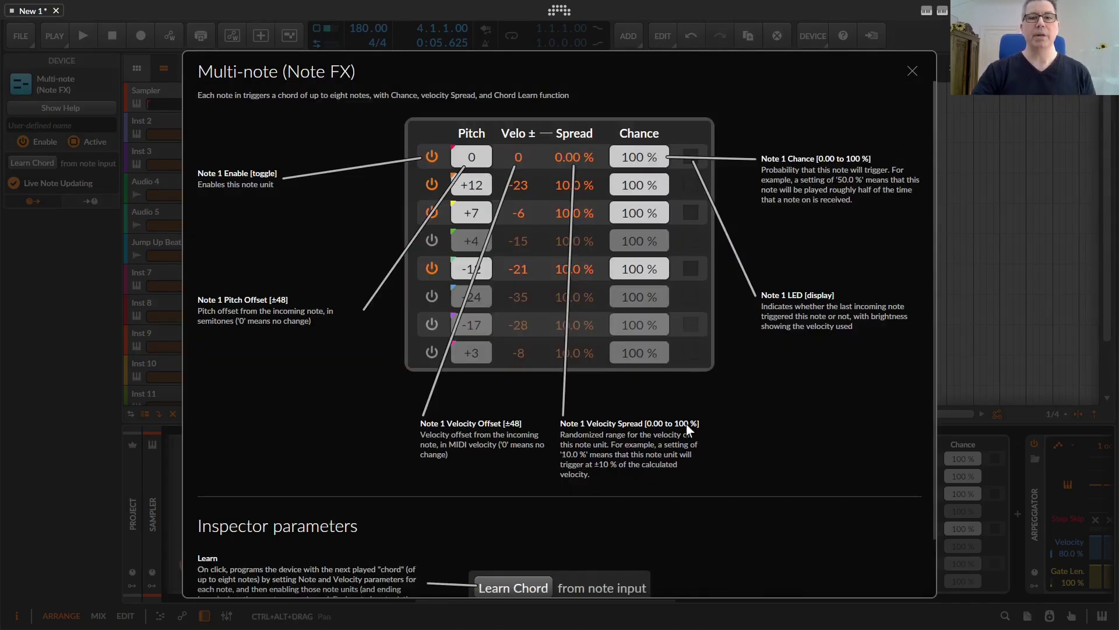
Step: Start Multi-note's chord learning from the help overlay, then cancel it without keeping a chord
scroll(687, 424, down, 1)
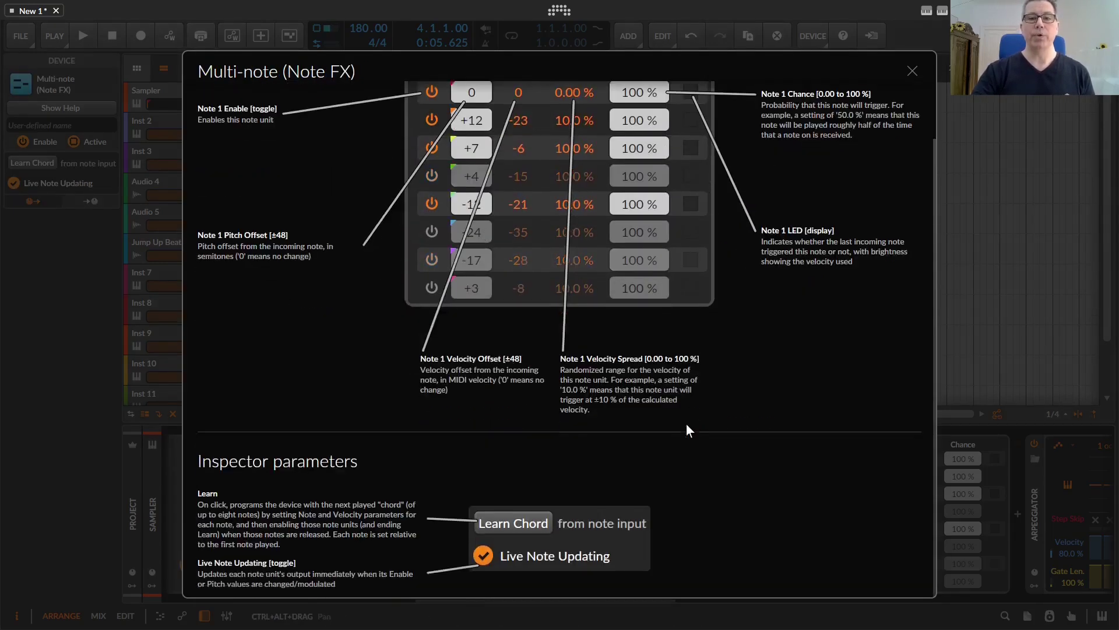
click(523, 538)
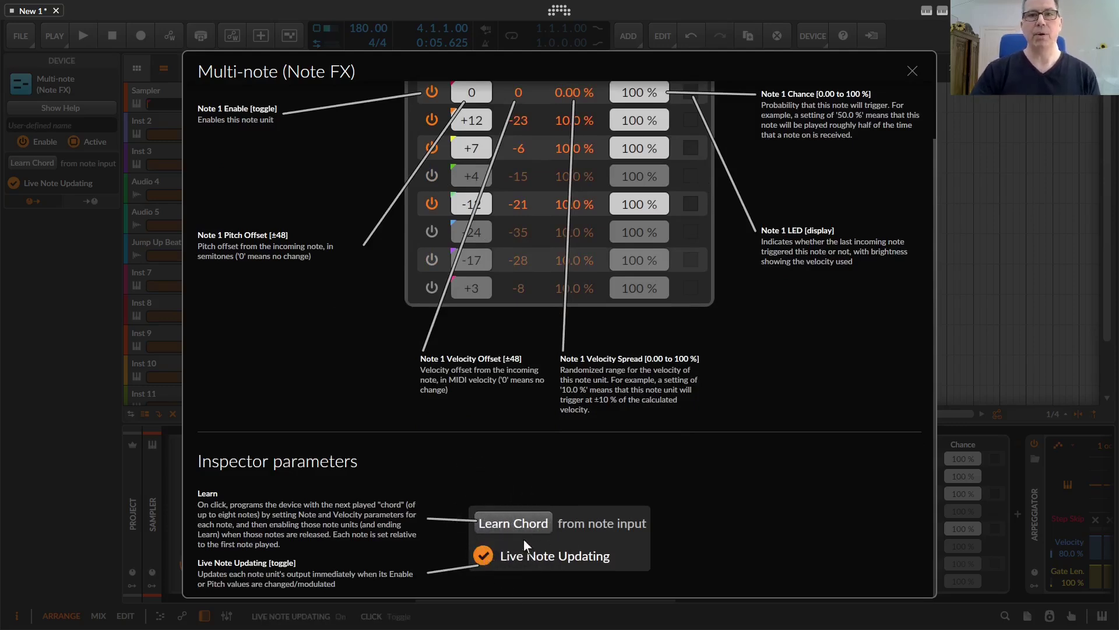
click(523, 525)
scroll(523, 525, up, 1)
click(529, 556)
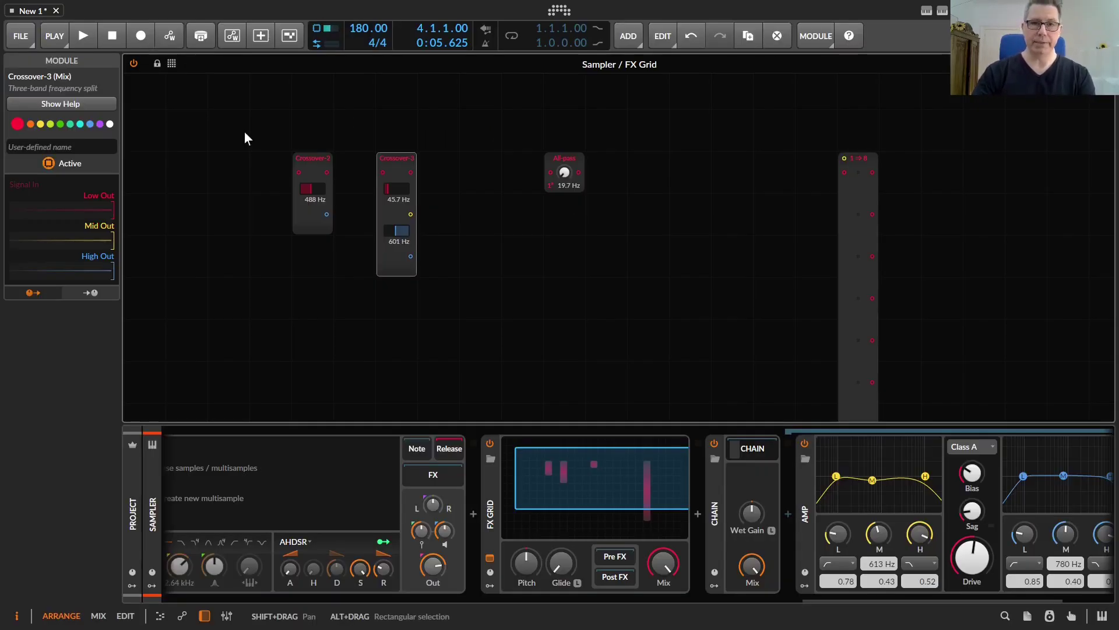
Step: Marquee-select both crossover modules, clear the selection, then select Crossover-2
drag(258, 116, 426, 273)
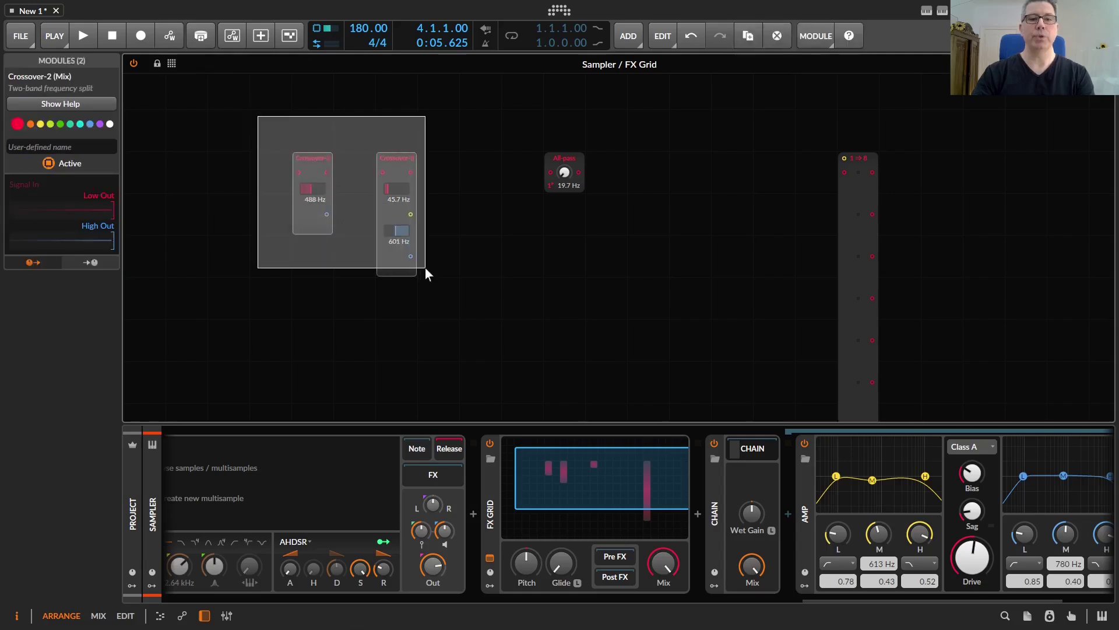
click(370, 283)
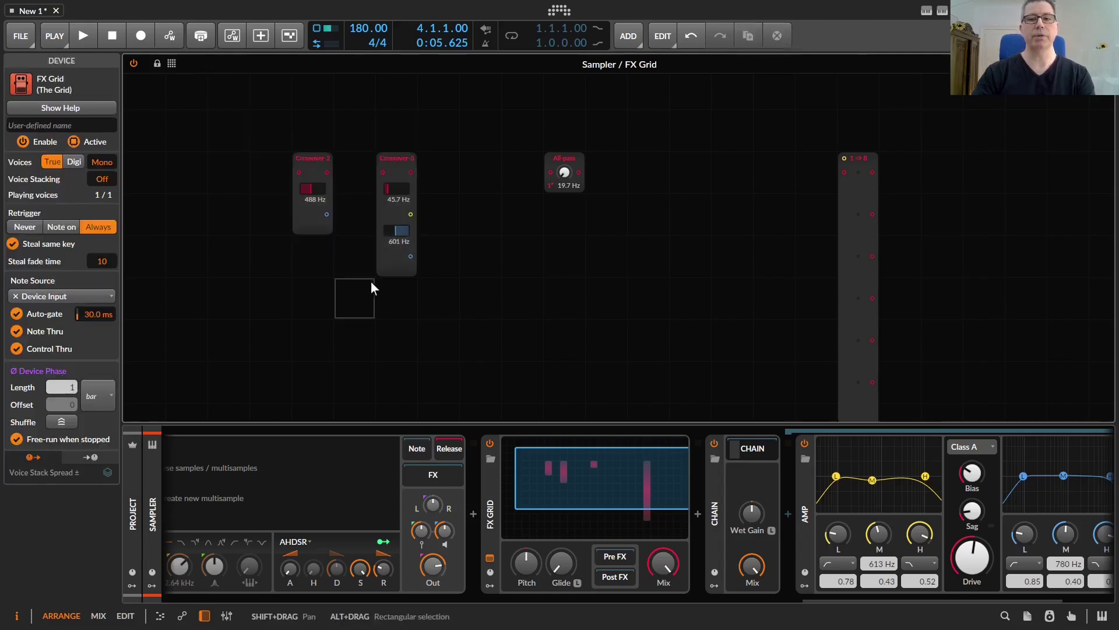
click(311, 171)
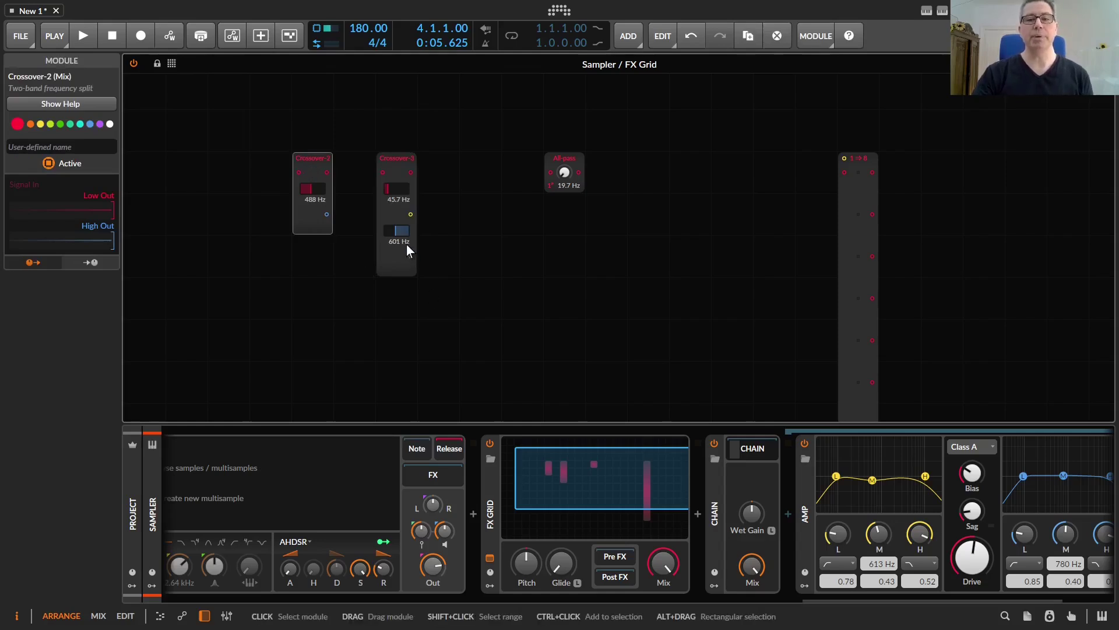
Step: Set Crossover-3's split points to 698 Hz and 301 Hz, then look at the All-pass pole options
drag(384, 195, 398, 190)
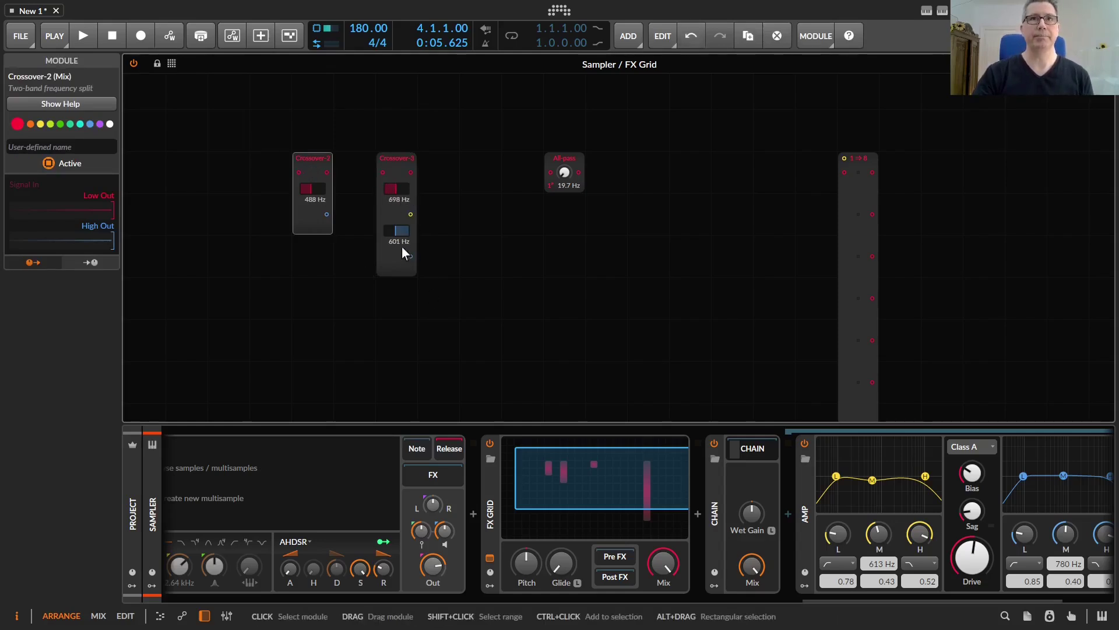
drag(394, 232, 385, 234)
scroll(466, 227, right, 2)
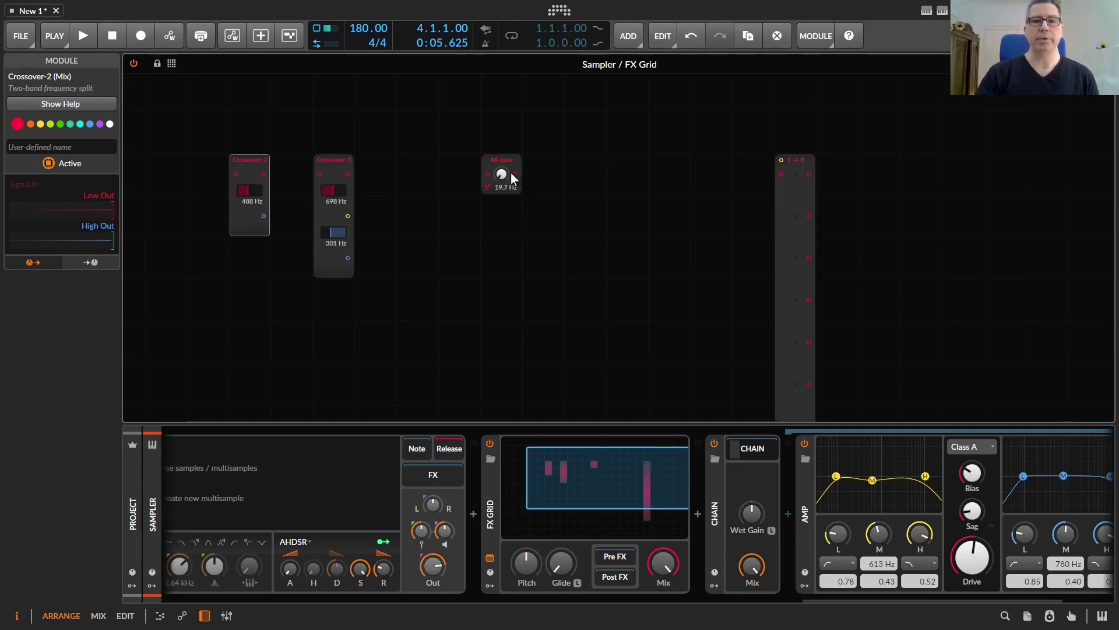
click(488, 186)
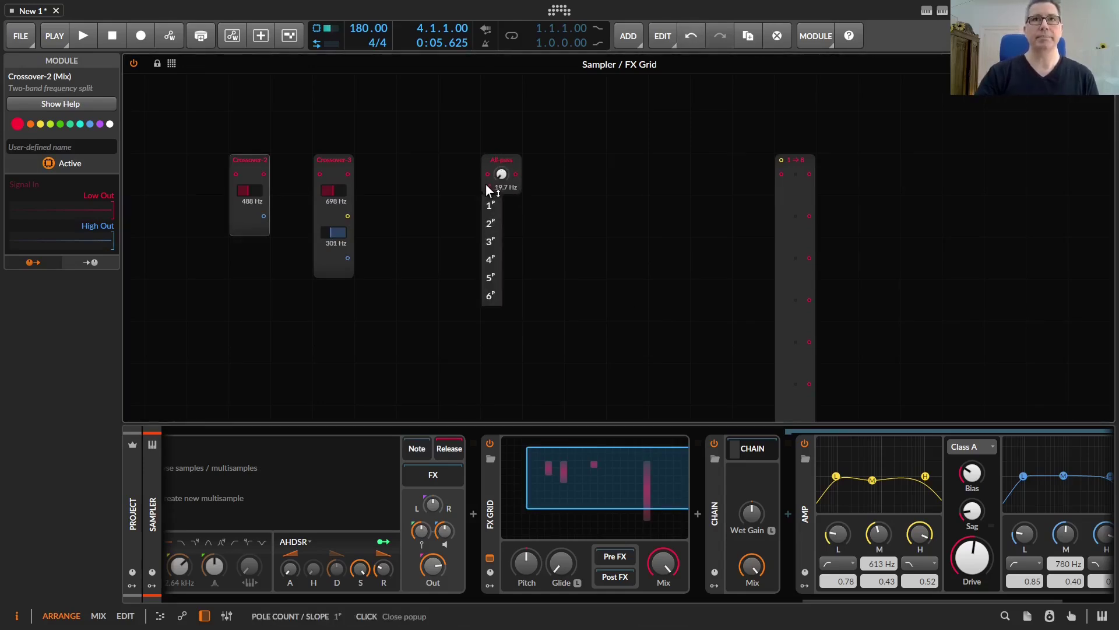
click(498, 169)
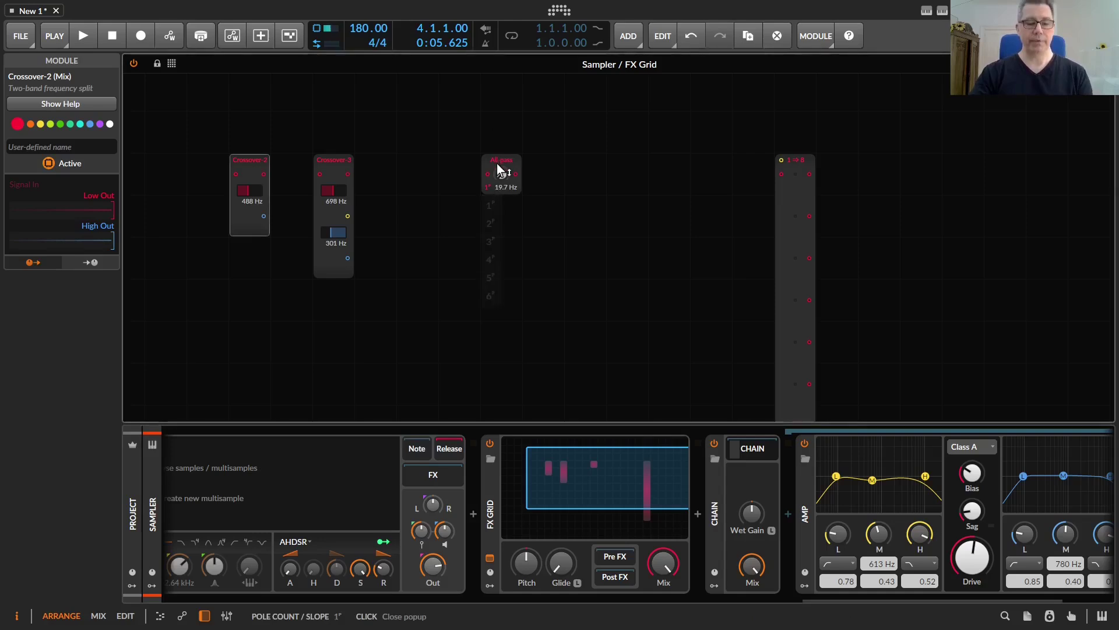
Step: Show help for All-pass and Shift Register, and reduce the Shift Register to two out ports
key(F1)
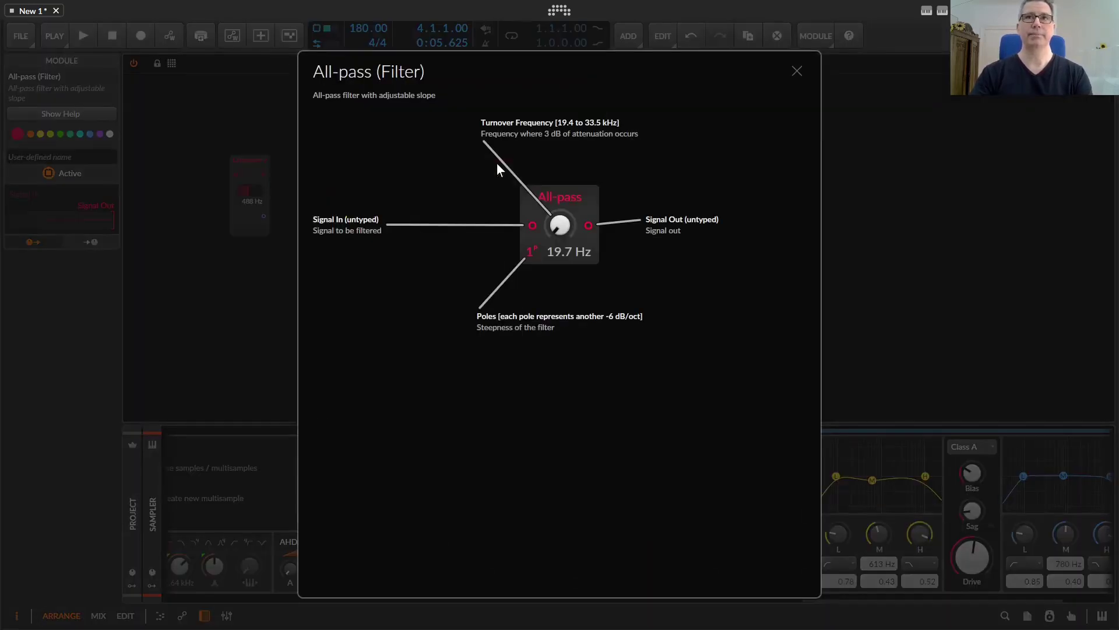
click(718, 312)
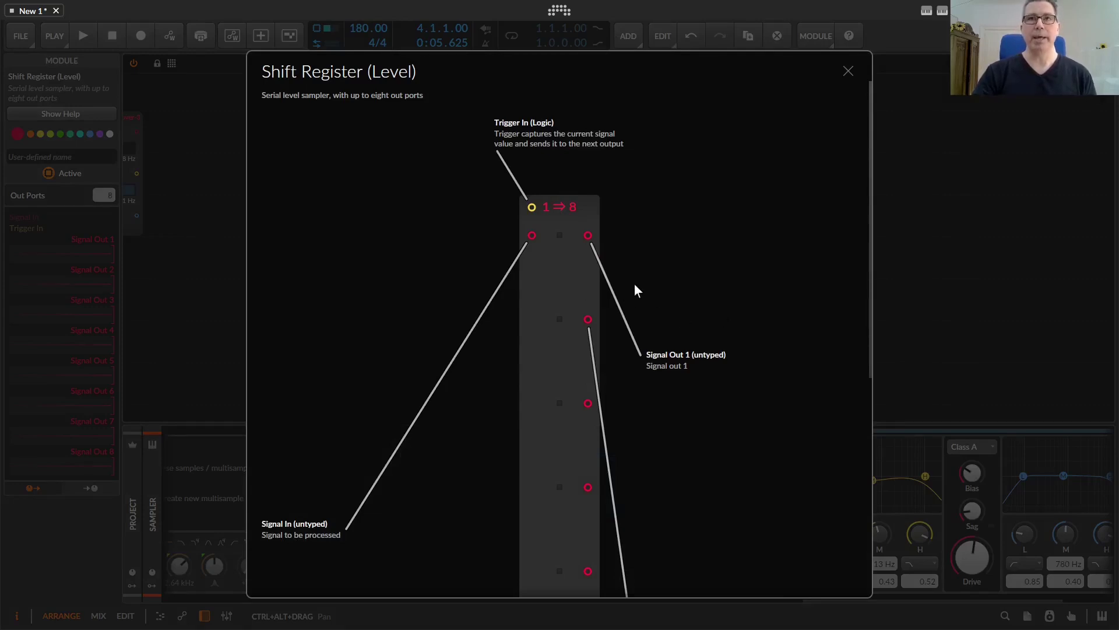
scroll(635, 283, down, 5)
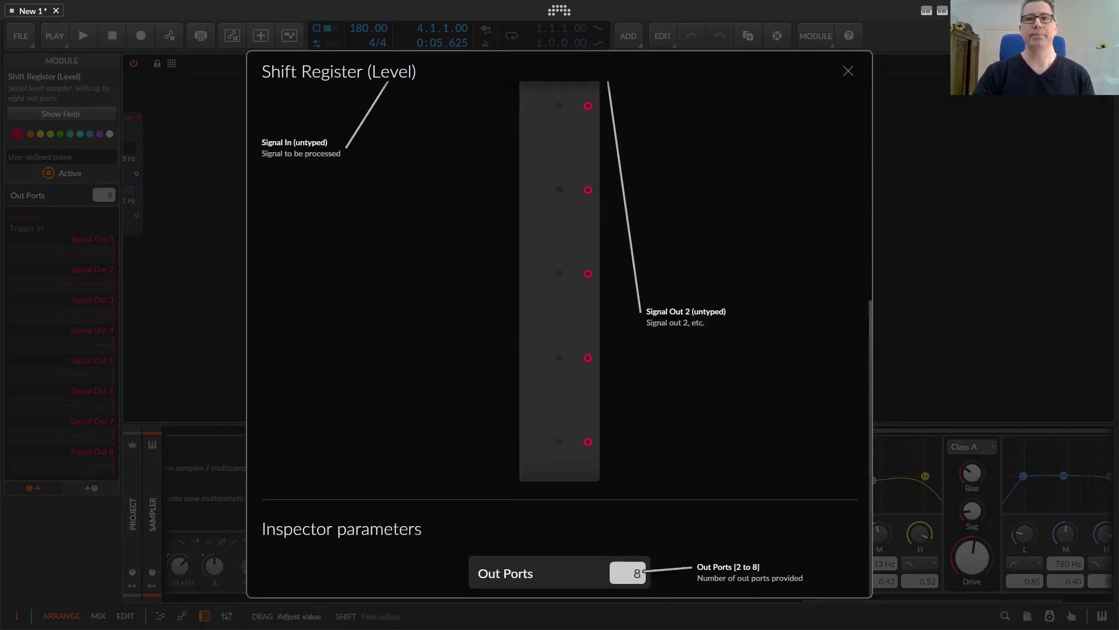
drag(627, 567, 628, 595)
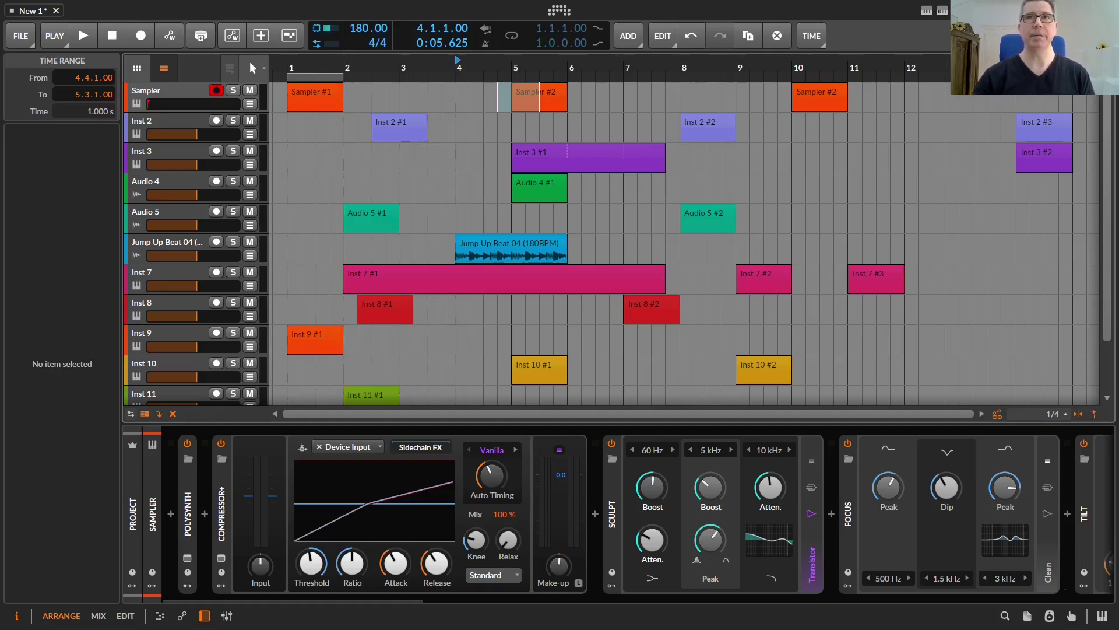
Step: Clear Sampler #2's time selection and select a time range on the Audio 4 lane
click(539, 96)
click(313, 156)
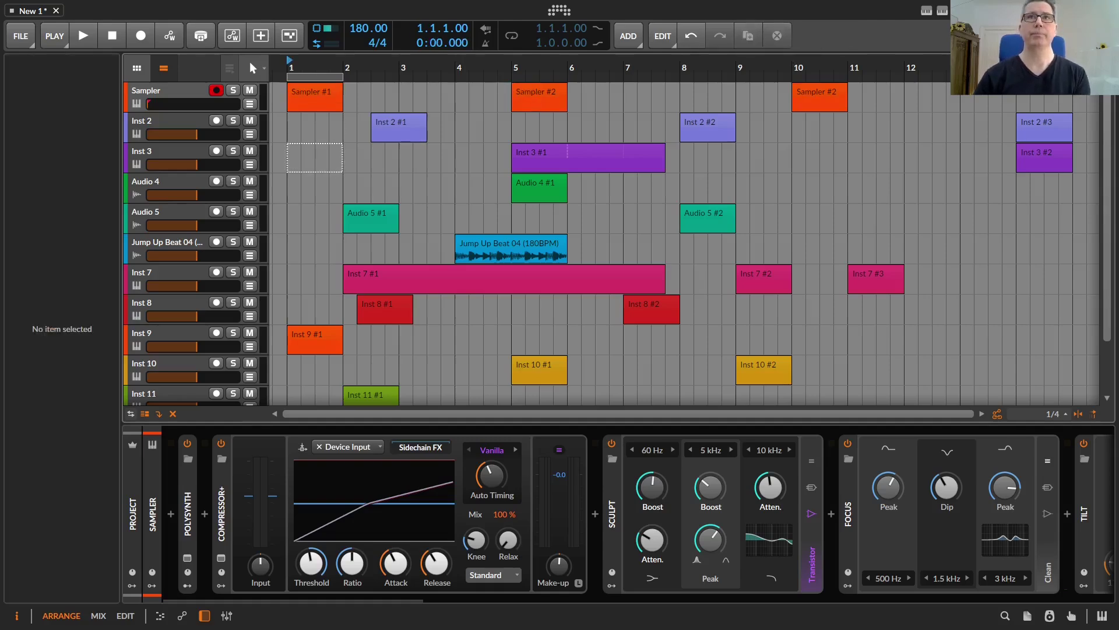
click(540, 188)
drag(568, 187, 357, 187)
Step: Select the one-bar loop region and nudge it until it starts at 3.1.1.00
click(609, 246)
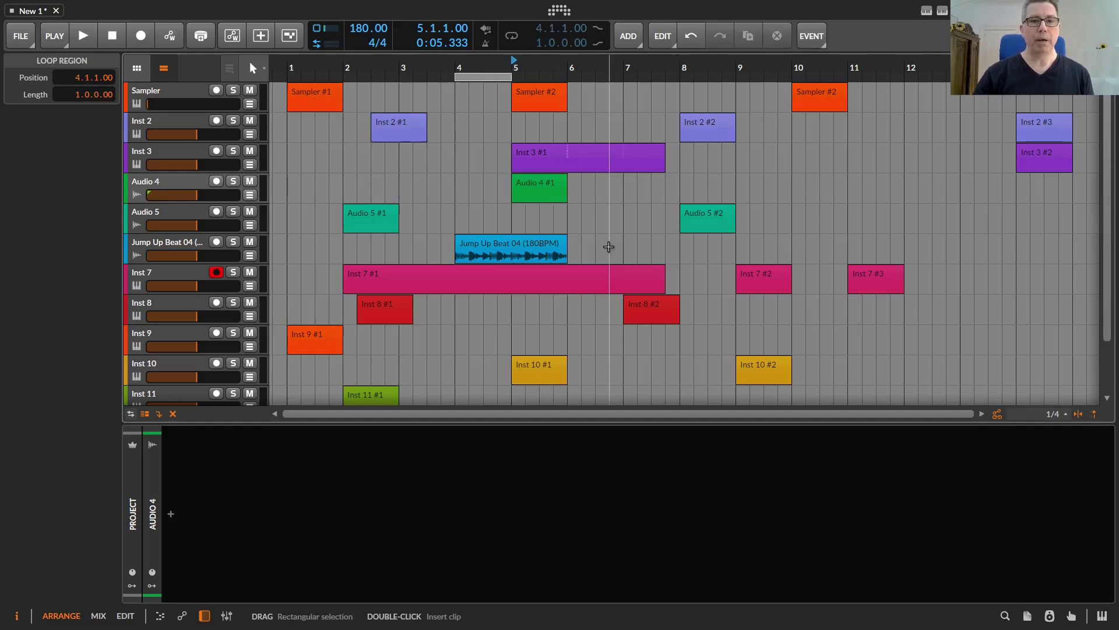
key(Right)
key(Right)
key(Right)
key(Right)
key(Left)
key(Left)
key(Left)
key(Left)
key(Left)
key(Left)
key(Left)
key(Left)
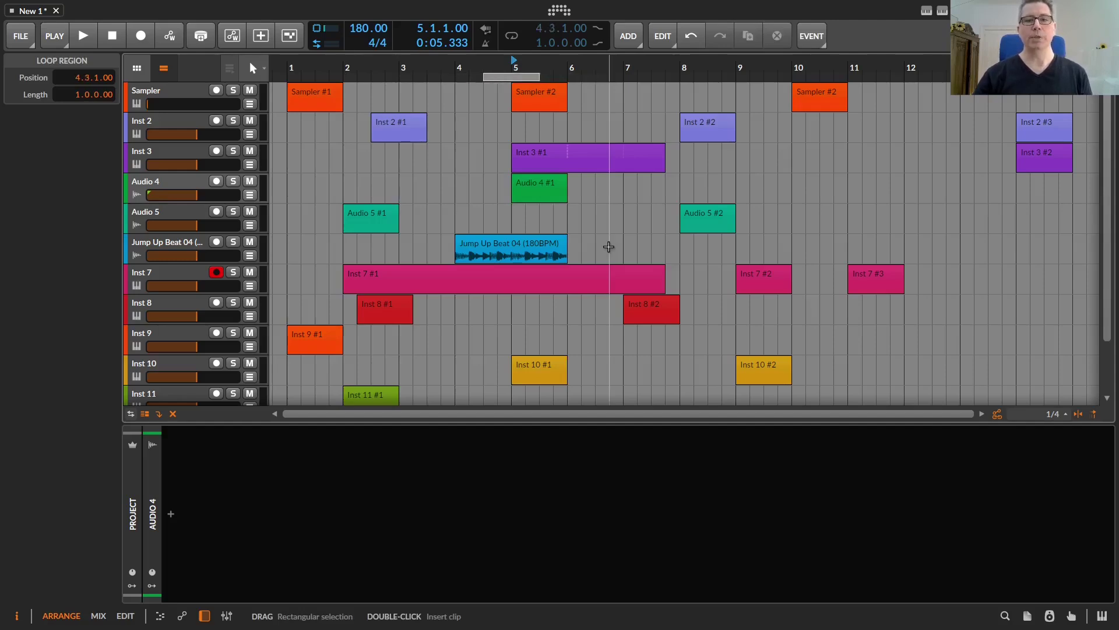
key(Left)
key(Left)
key(Left)
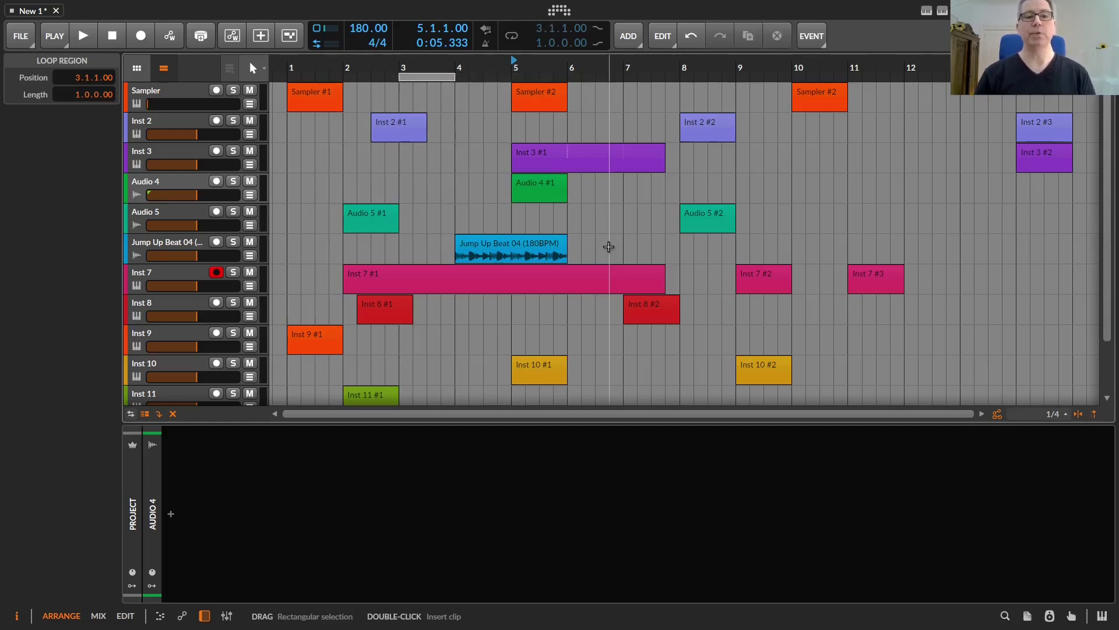
right_click(500, 248)
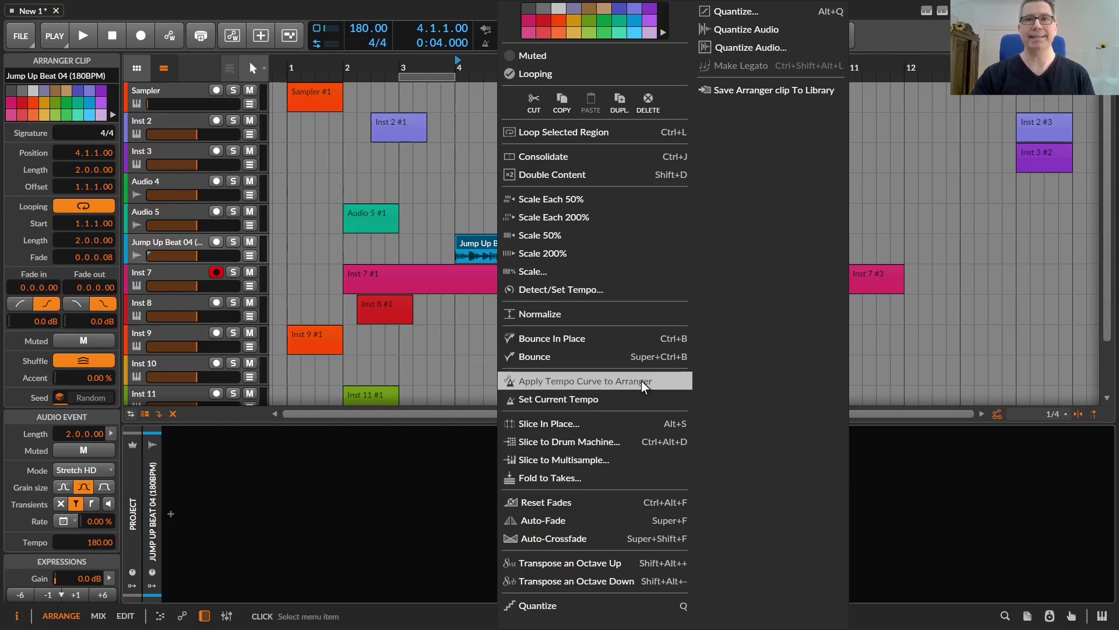
click(638, 404)
scroll(638, 402, down, 1)
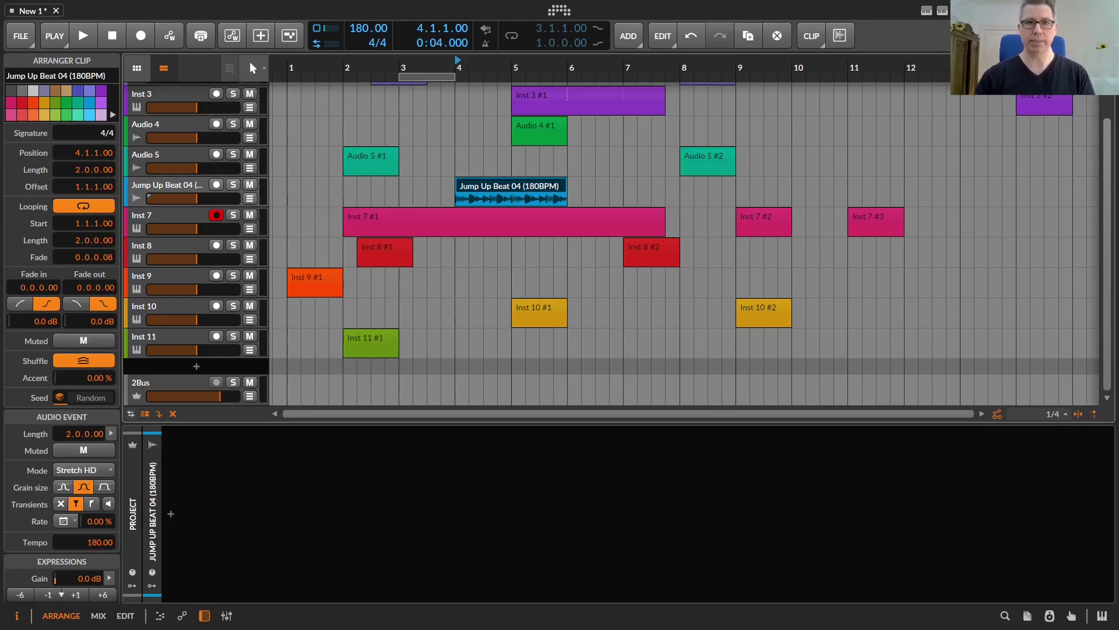
Step: Select the Sampler track to show its Polysynth, Compressor+, Sculpt and Focus chain
click(169, 94)
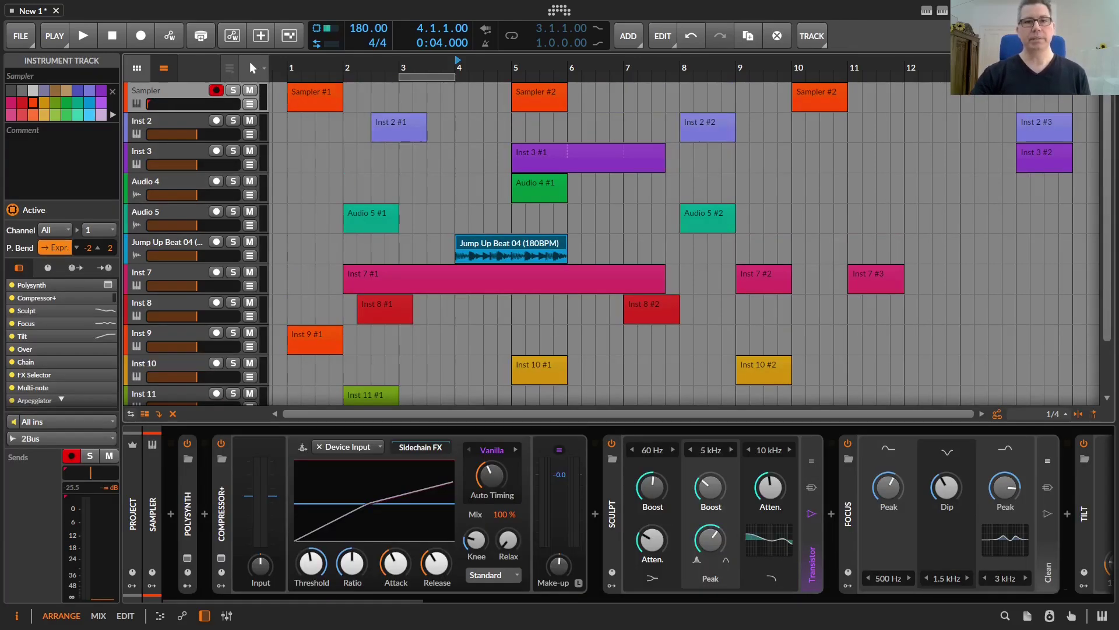